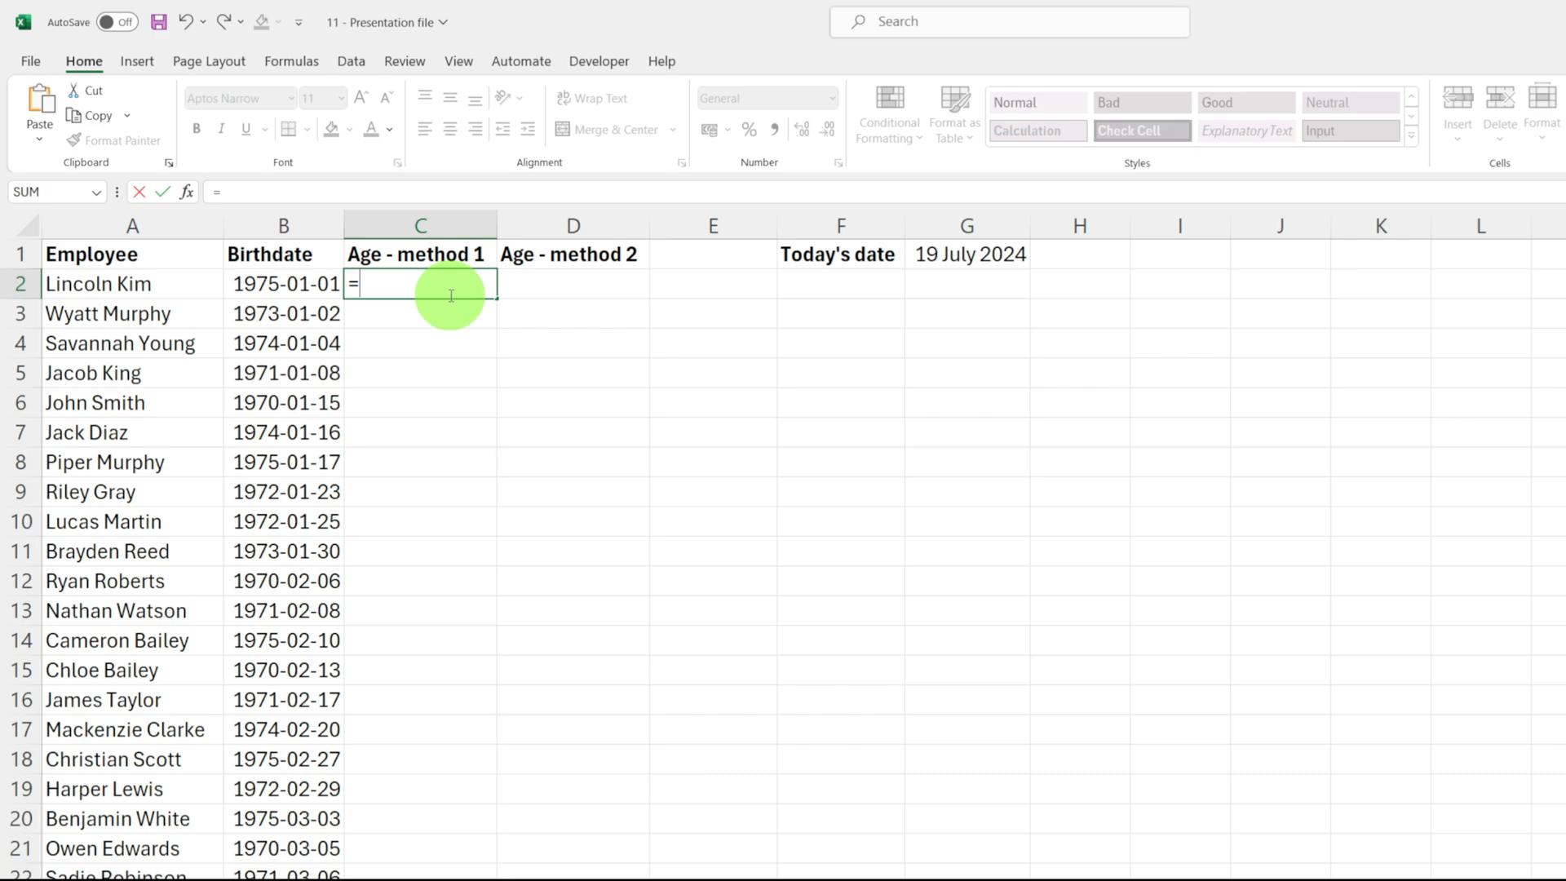
Step: Complete the formula in C2 as =G1-B2, subtracting the first employee's birthdate from today's date
click(999, 257)
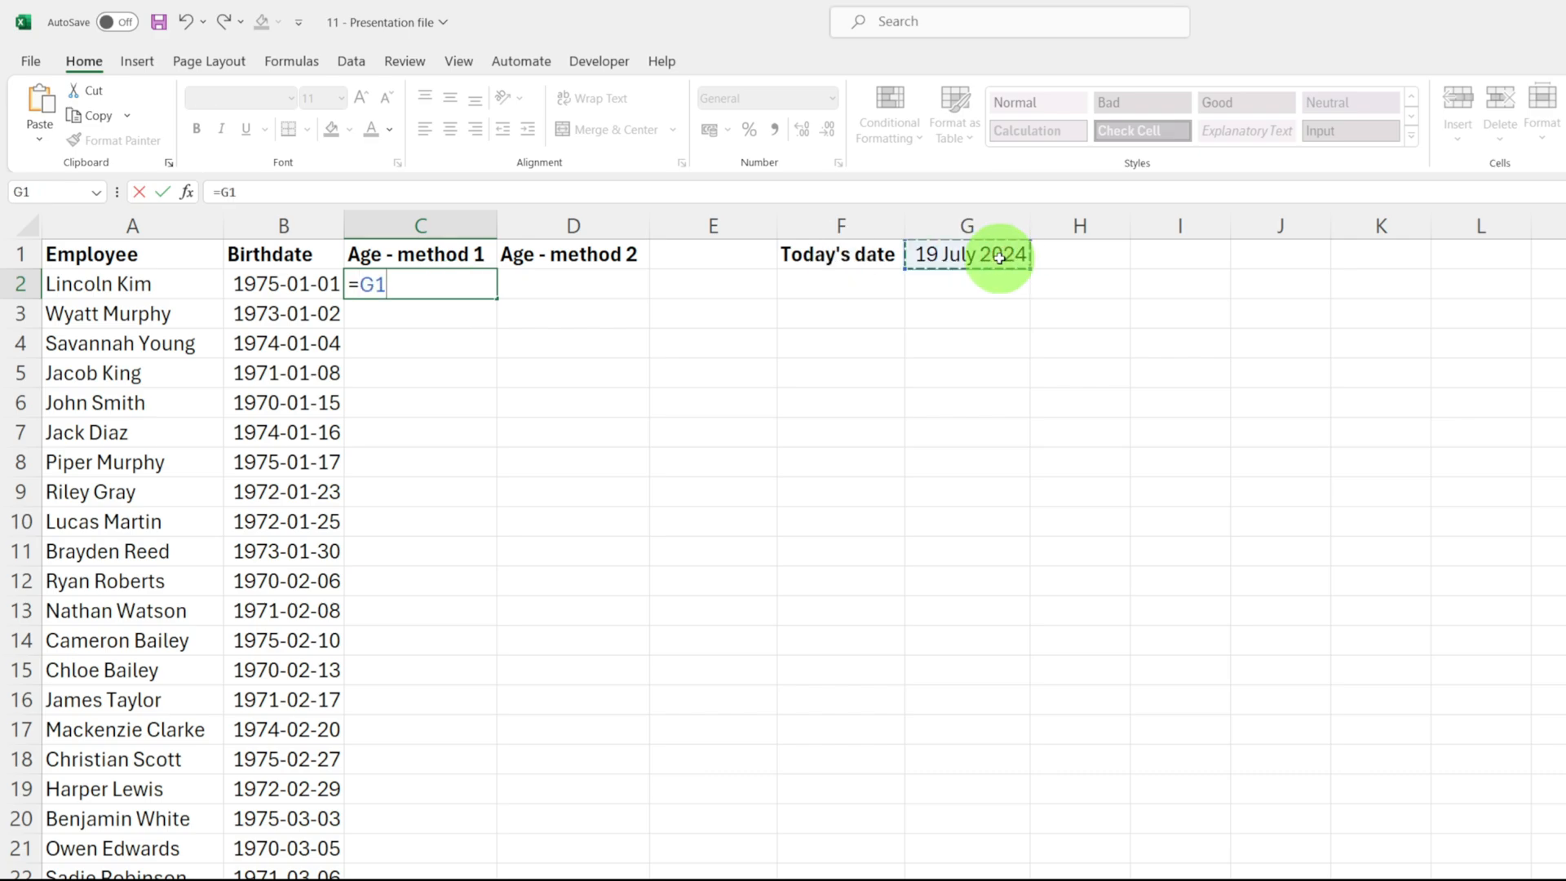
text(-)
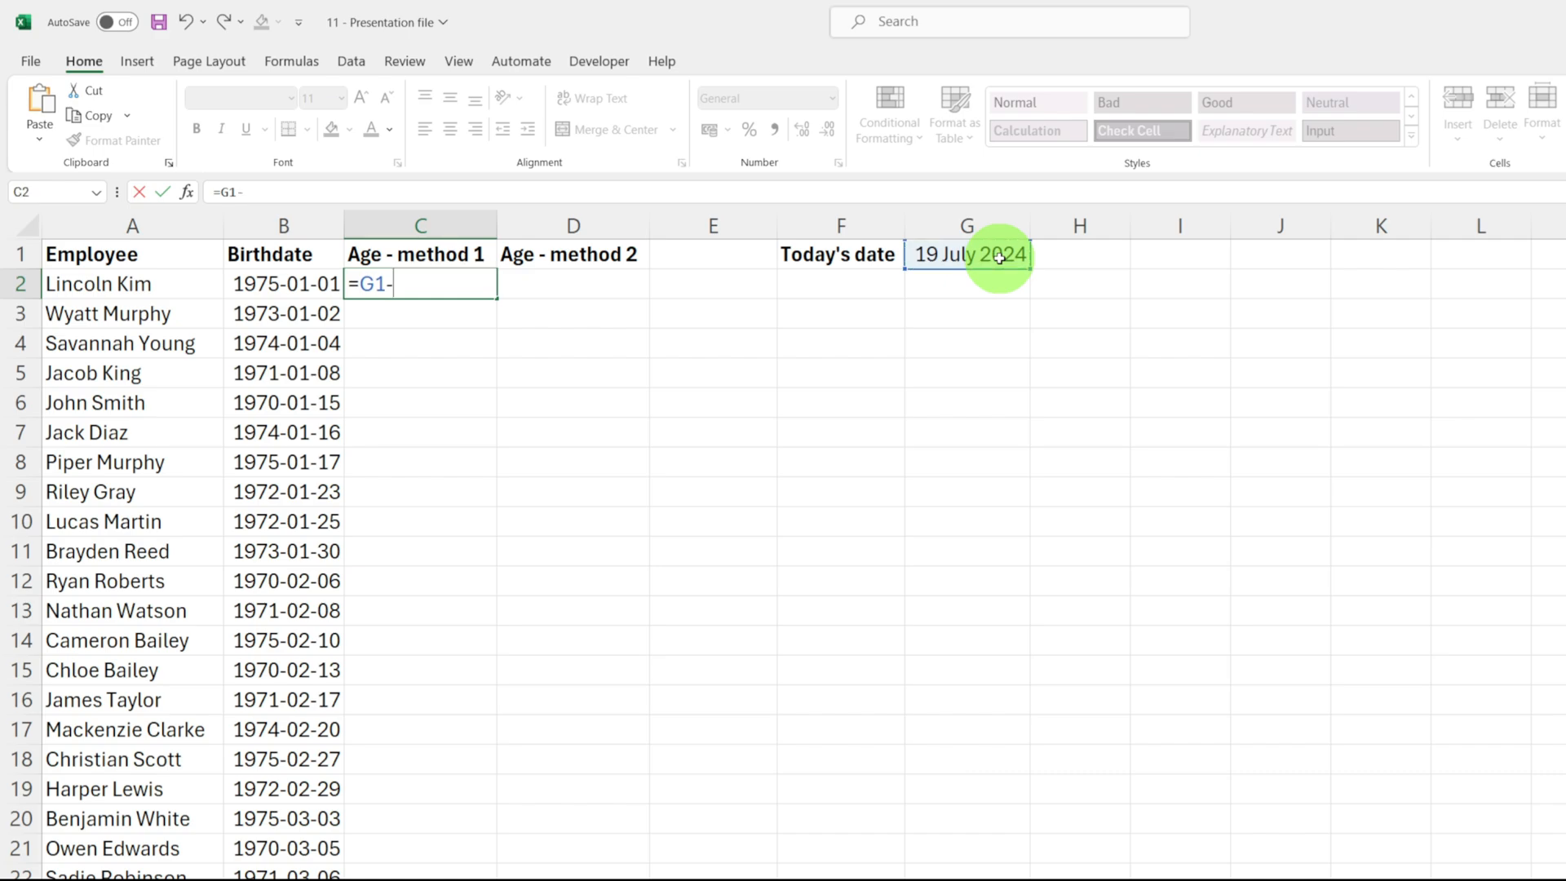
click(314, 281)
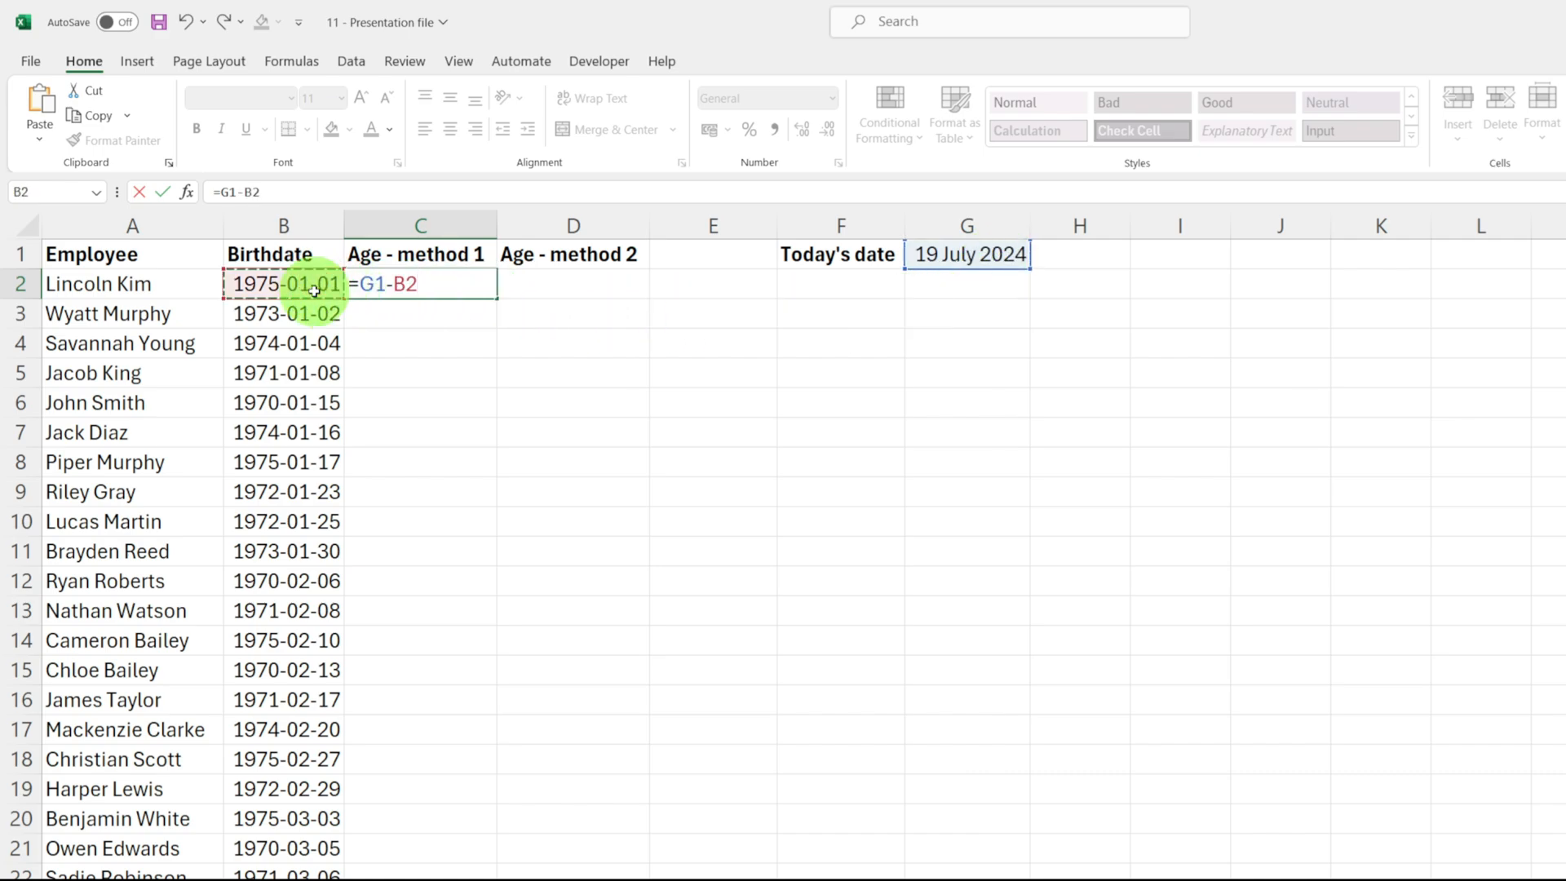
key(Return)
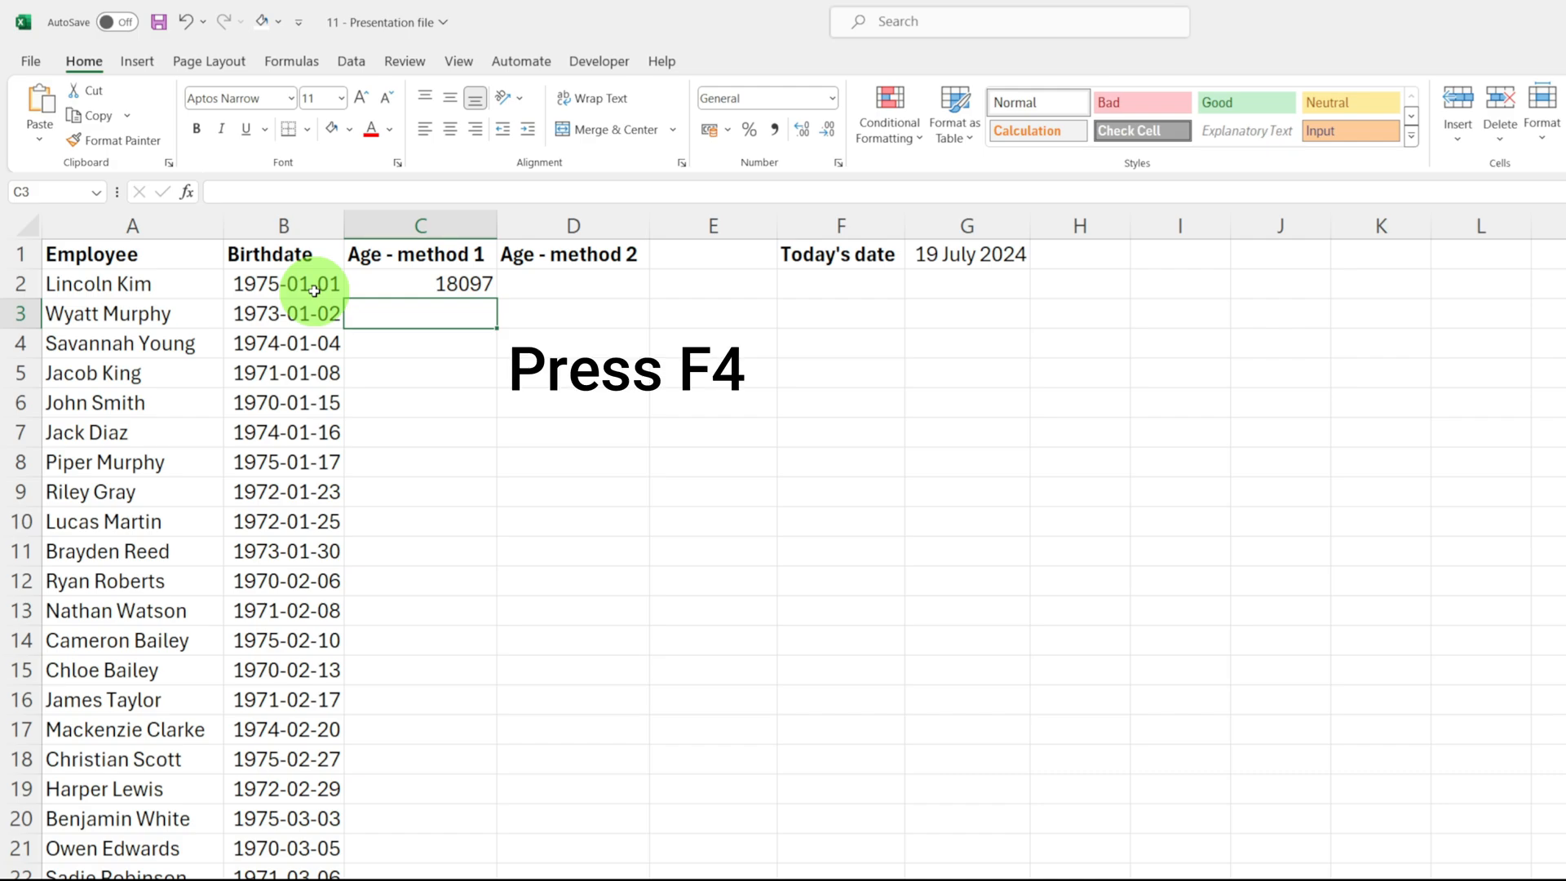
Step: Make the today's-date reference in C2's formula absolute, giving =$G$1-B2
key(Up)
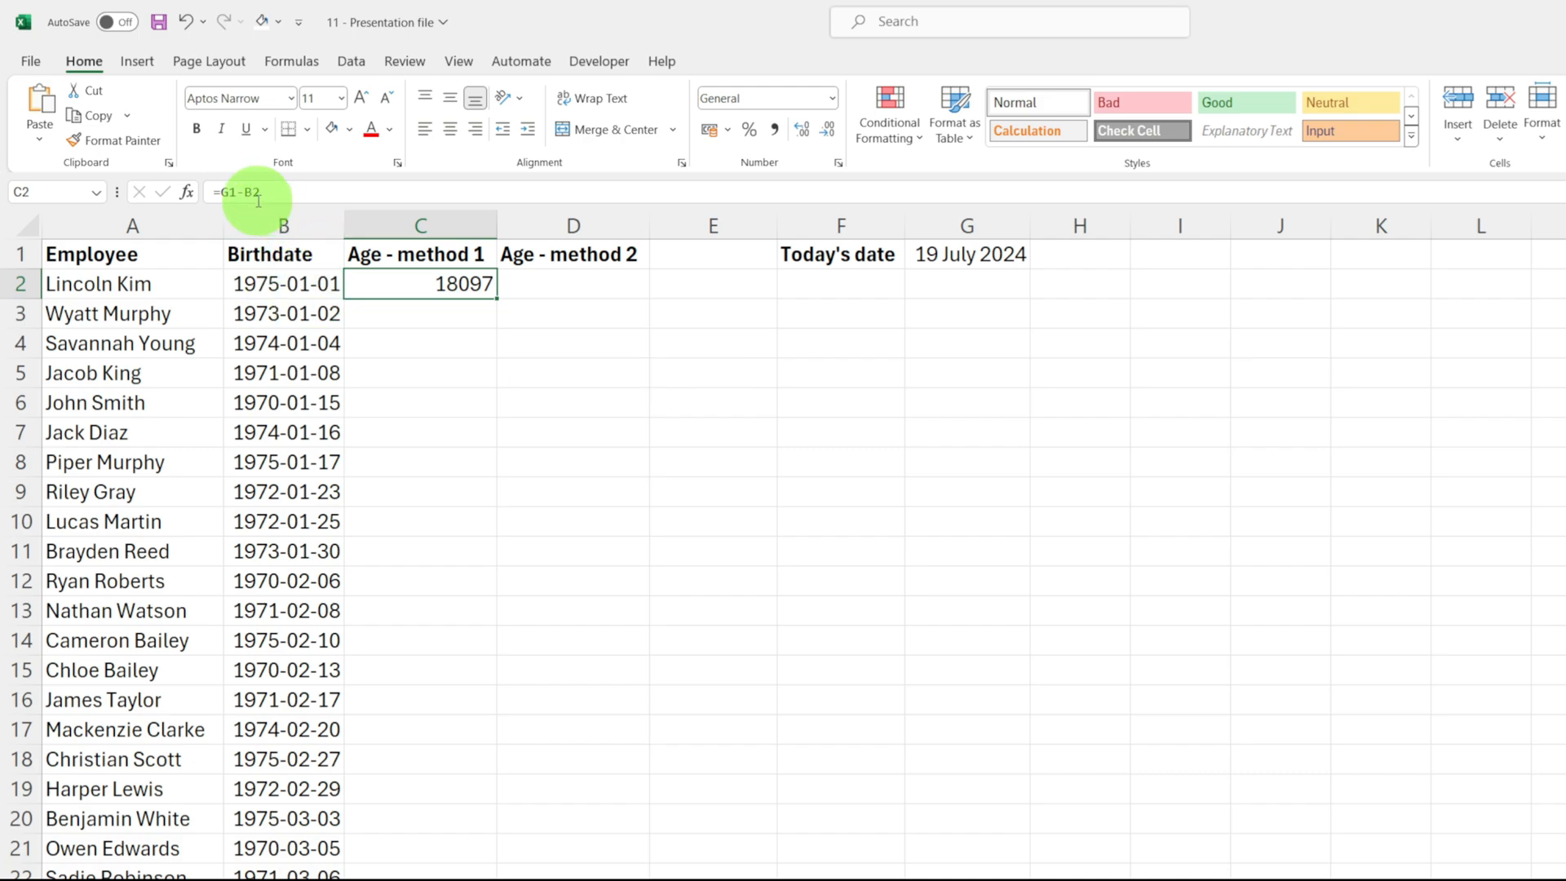
click(225, 193)
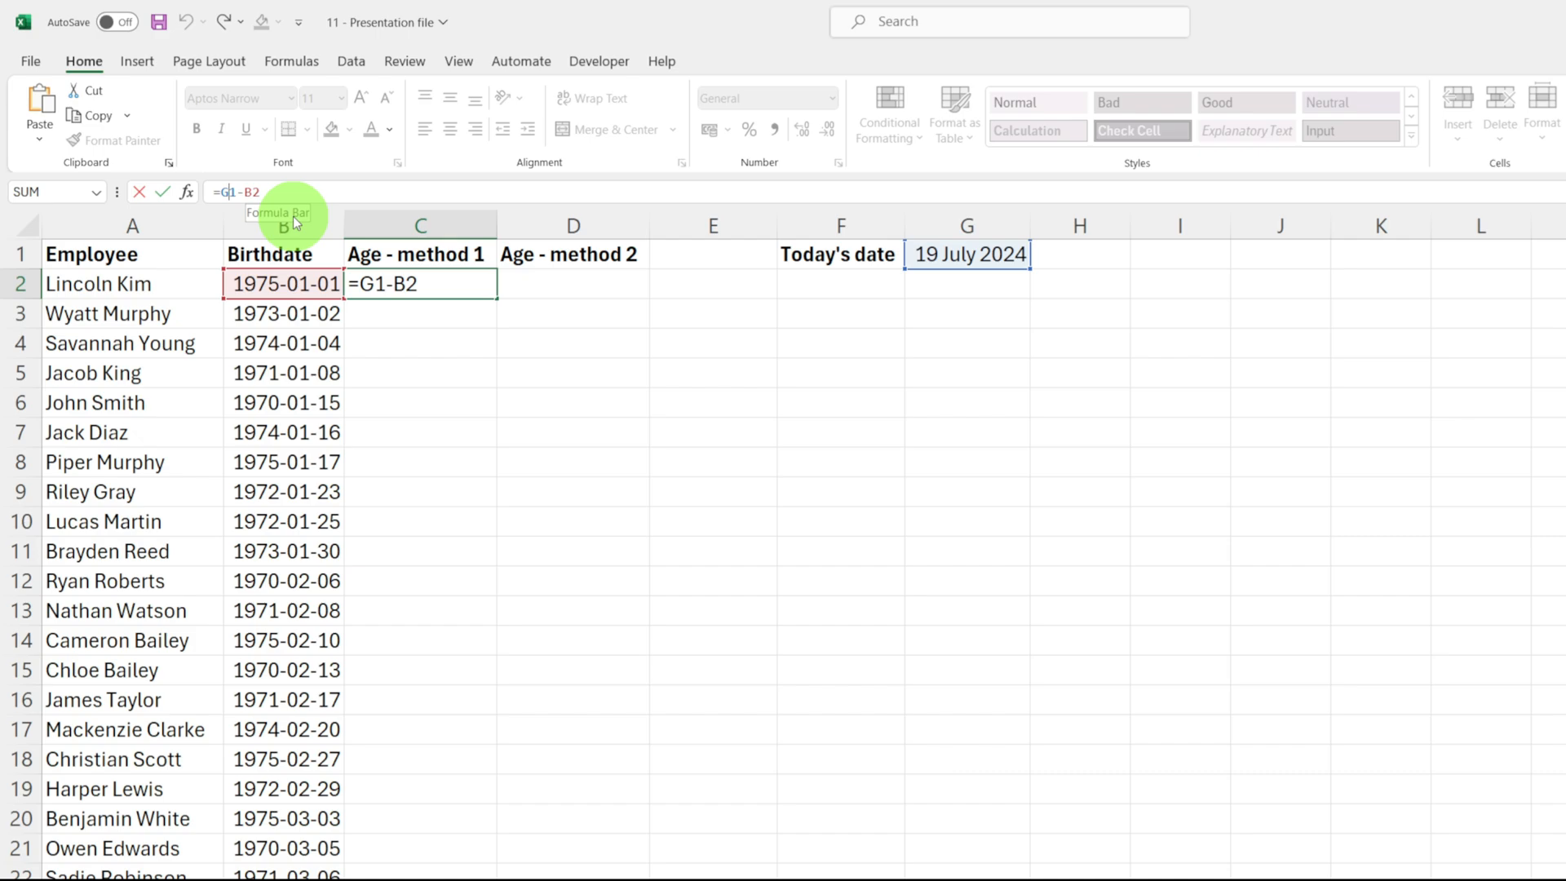
key(F4)
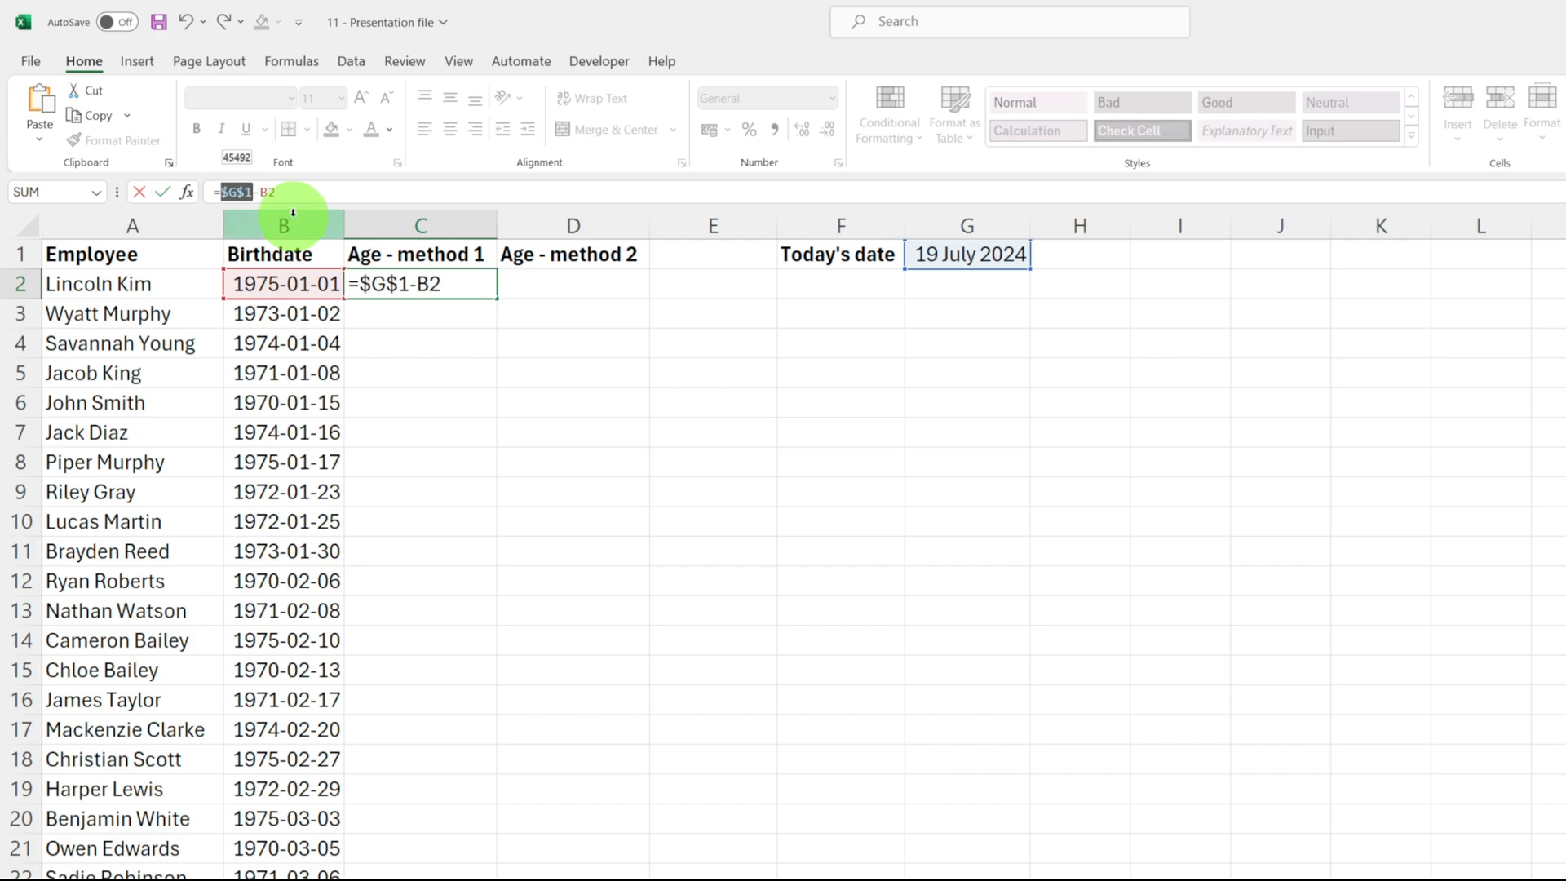
key(Return)
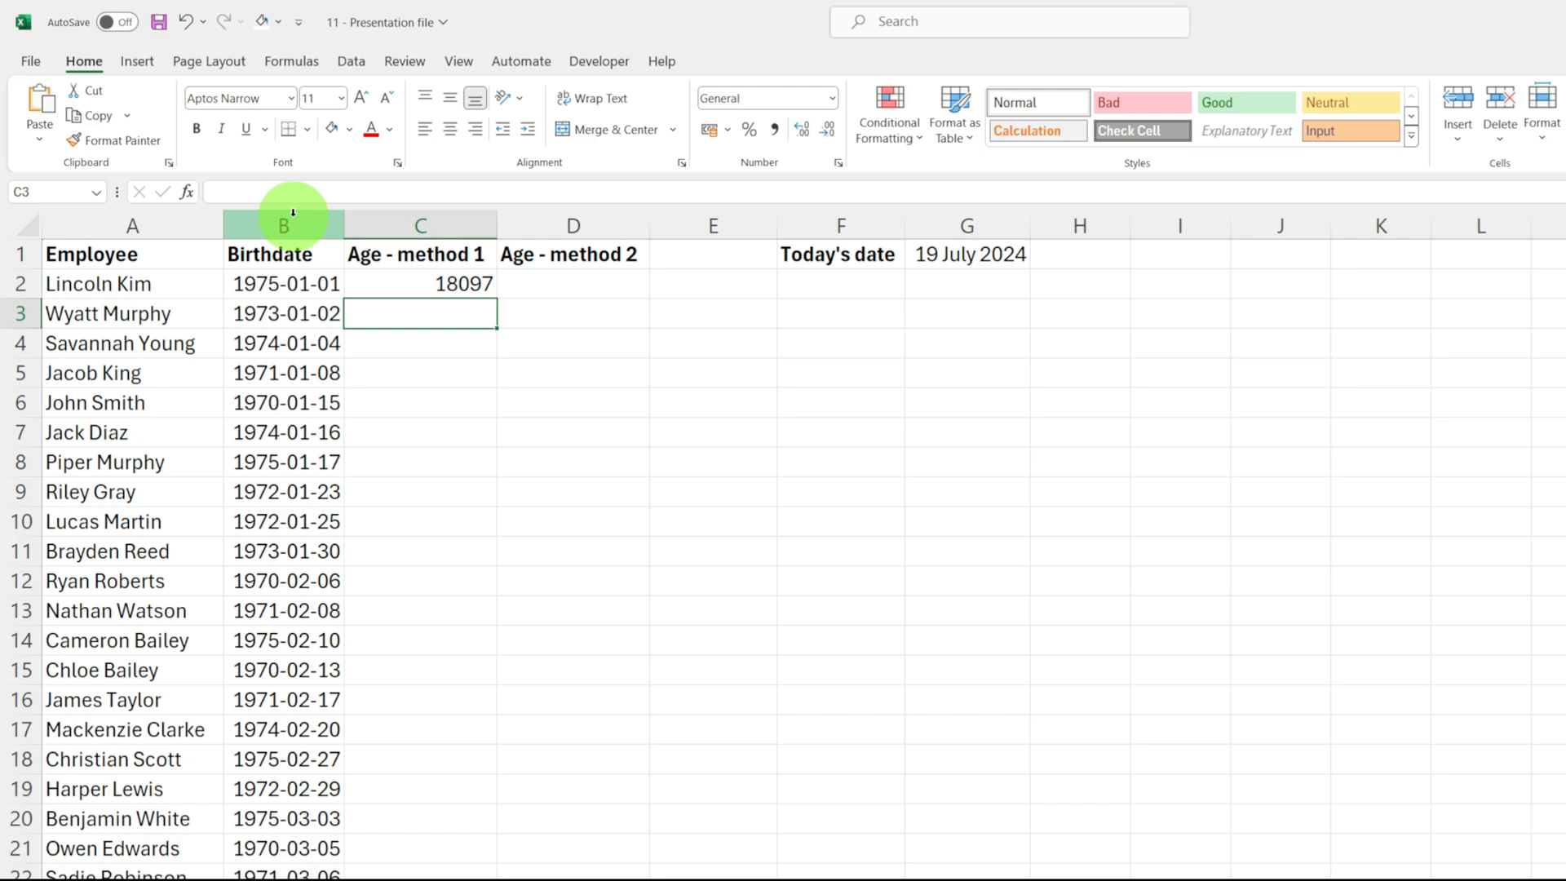
Step: Convert the day difference in C2 to years by changing the formula to =($G$1-B2)/365
key(Up)
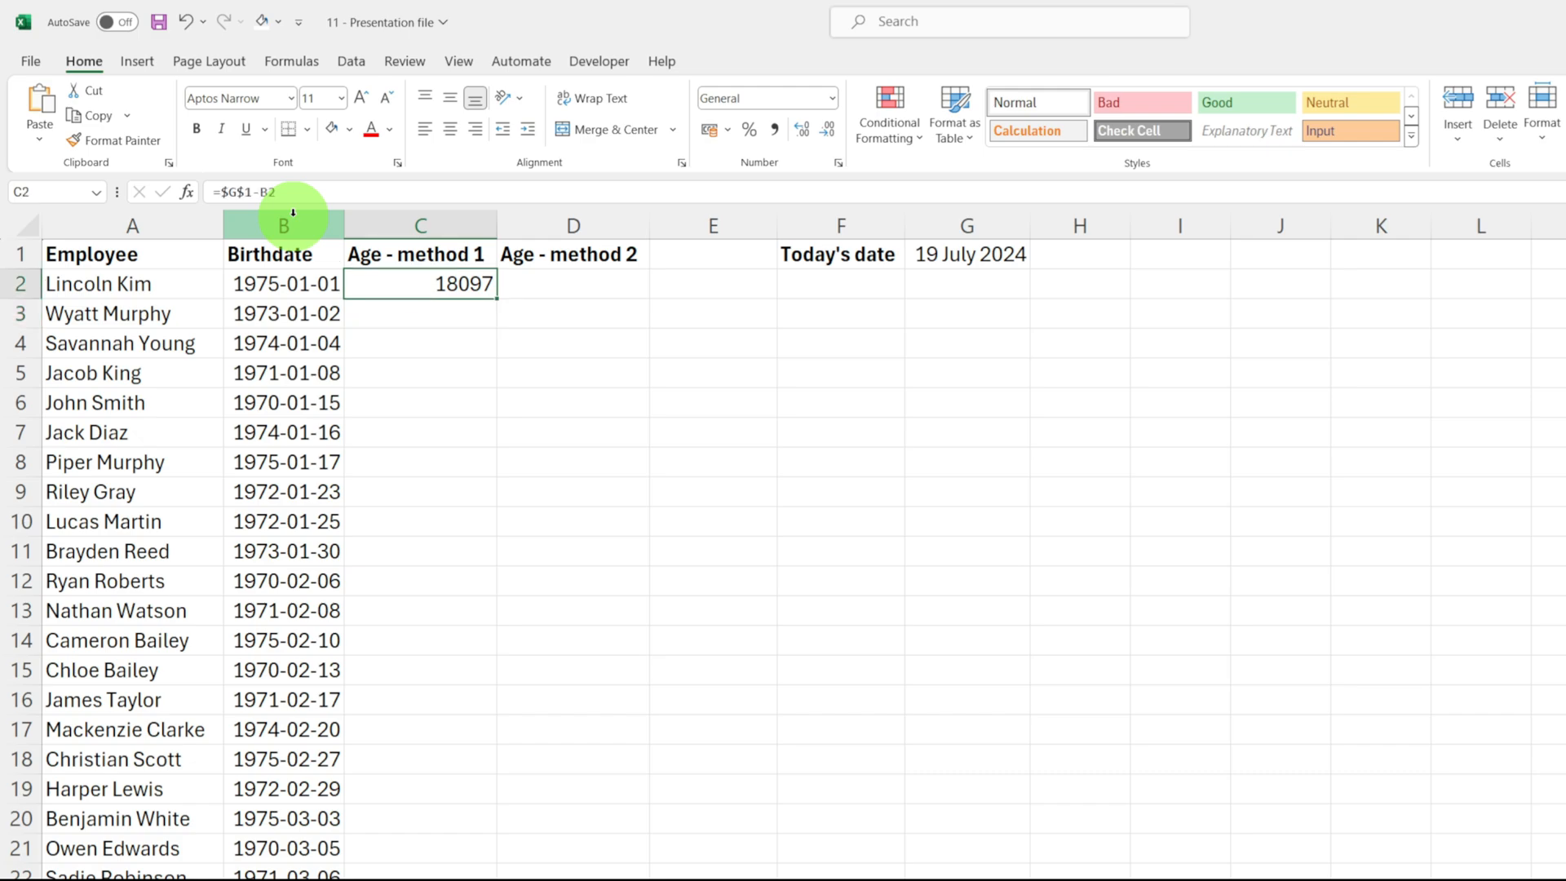
click(224, 194)
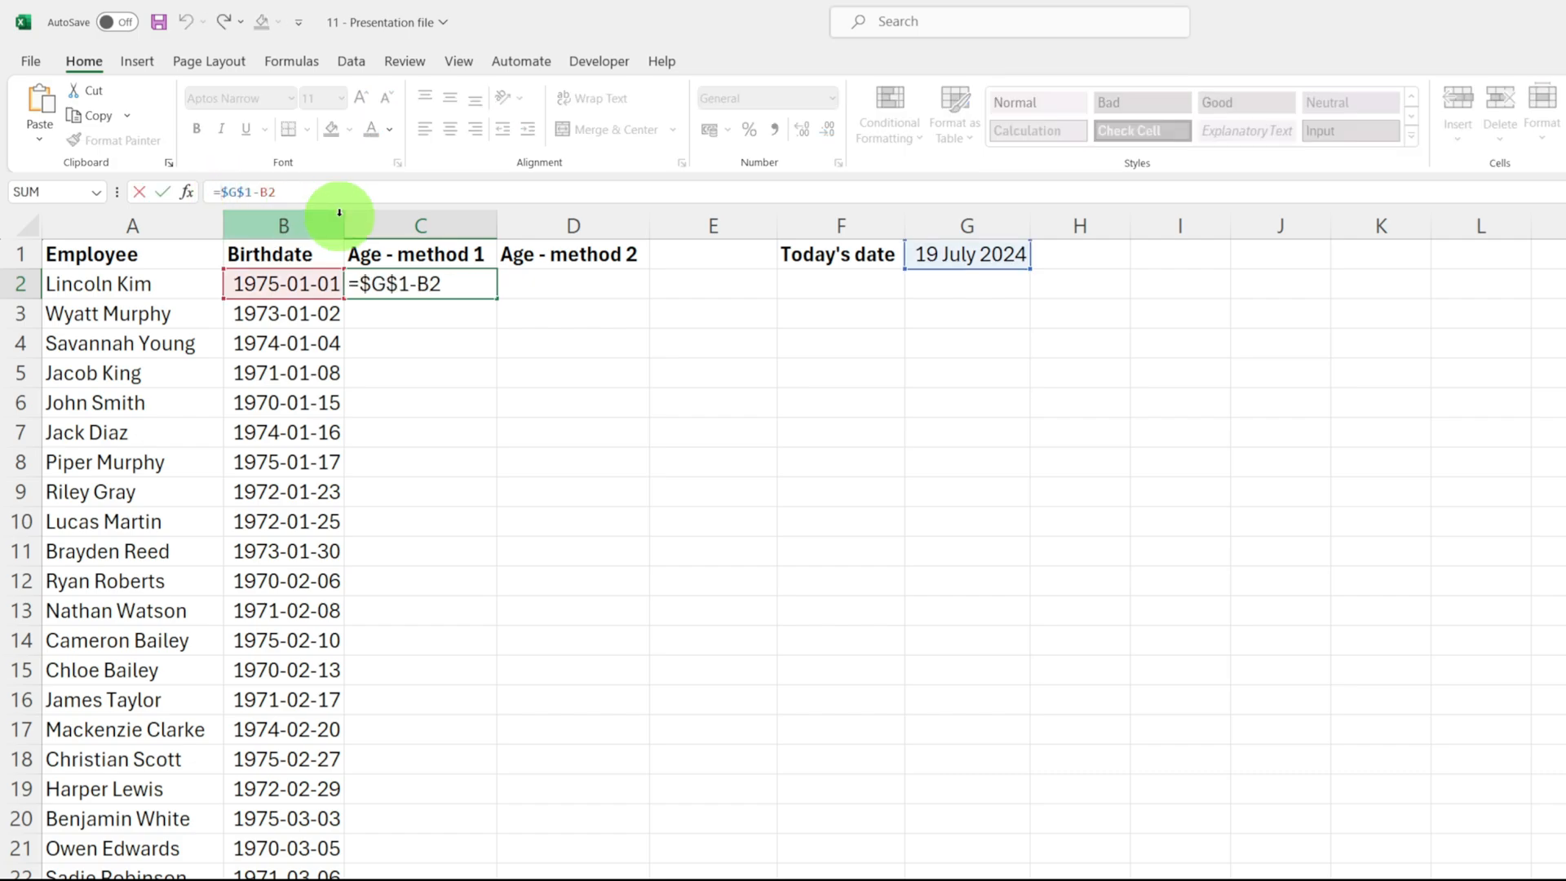
text(()
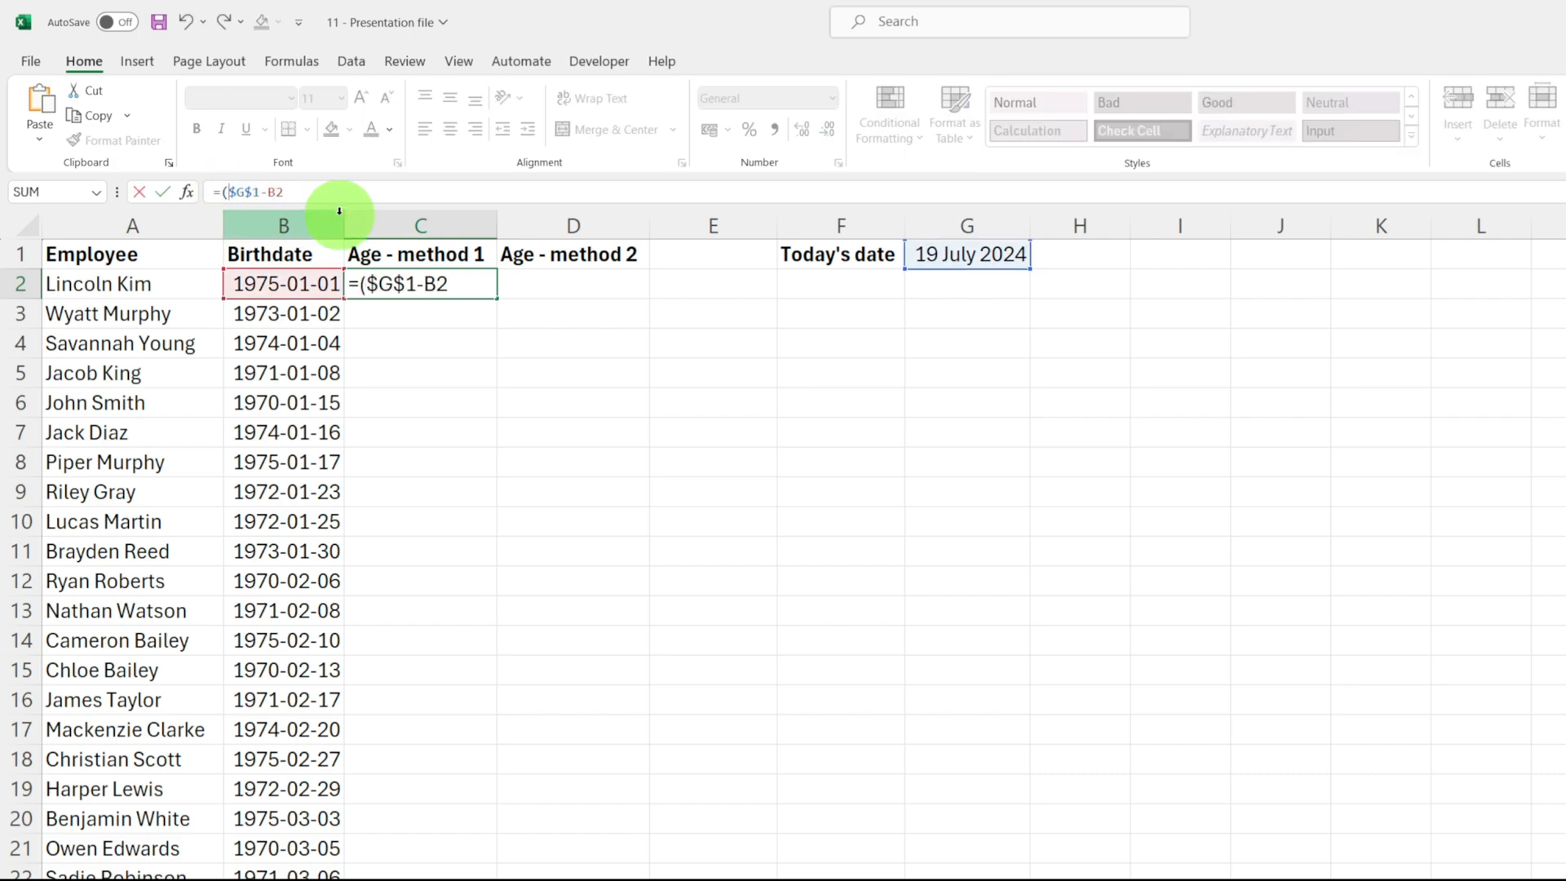
click(342, 193)
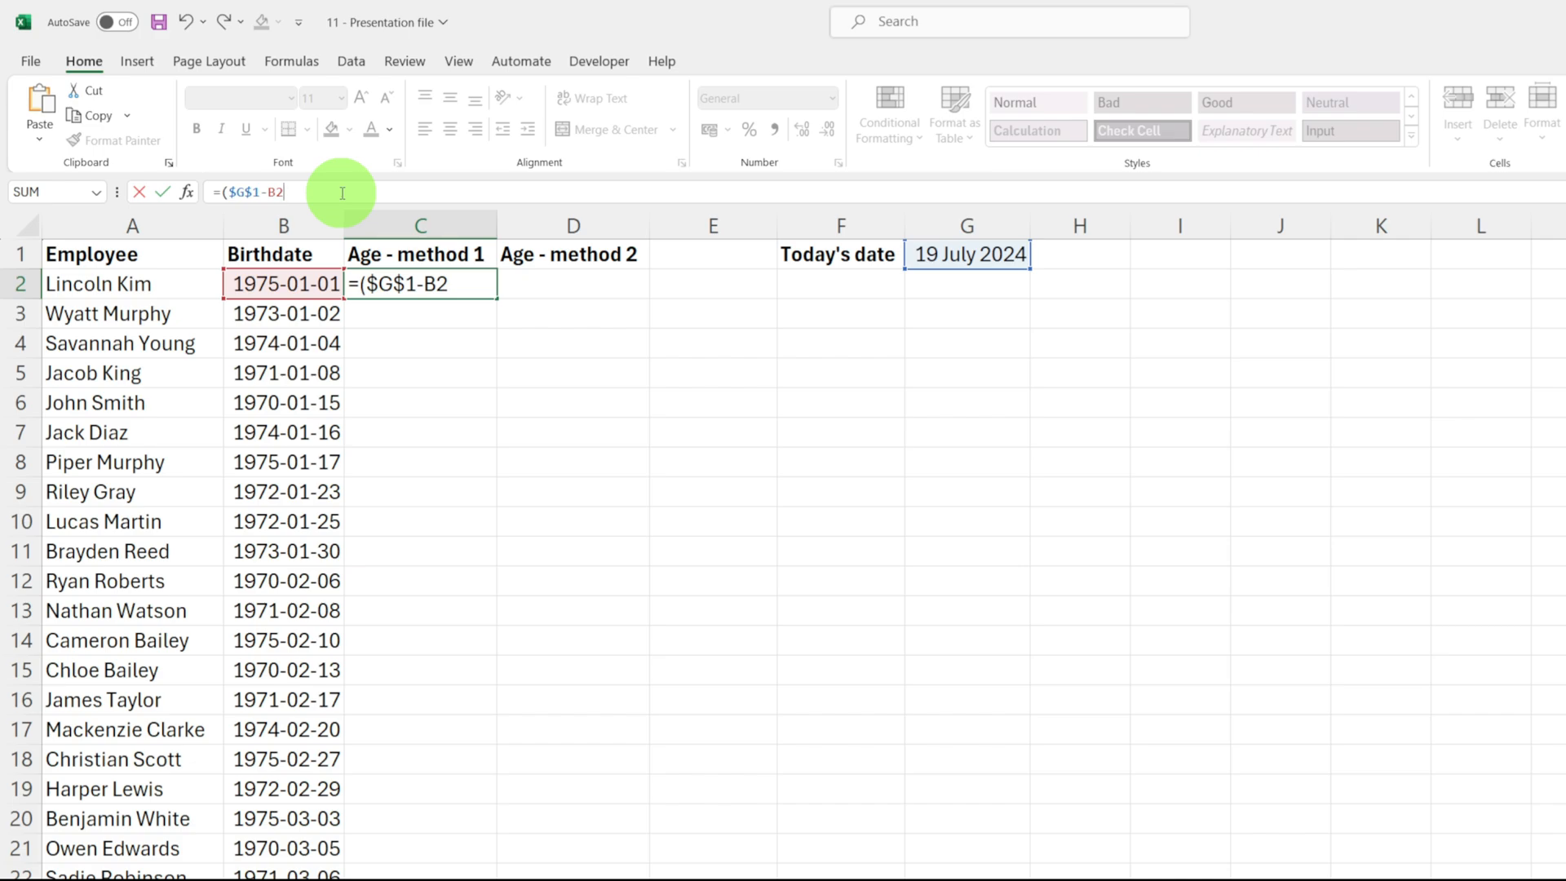
text()/365)
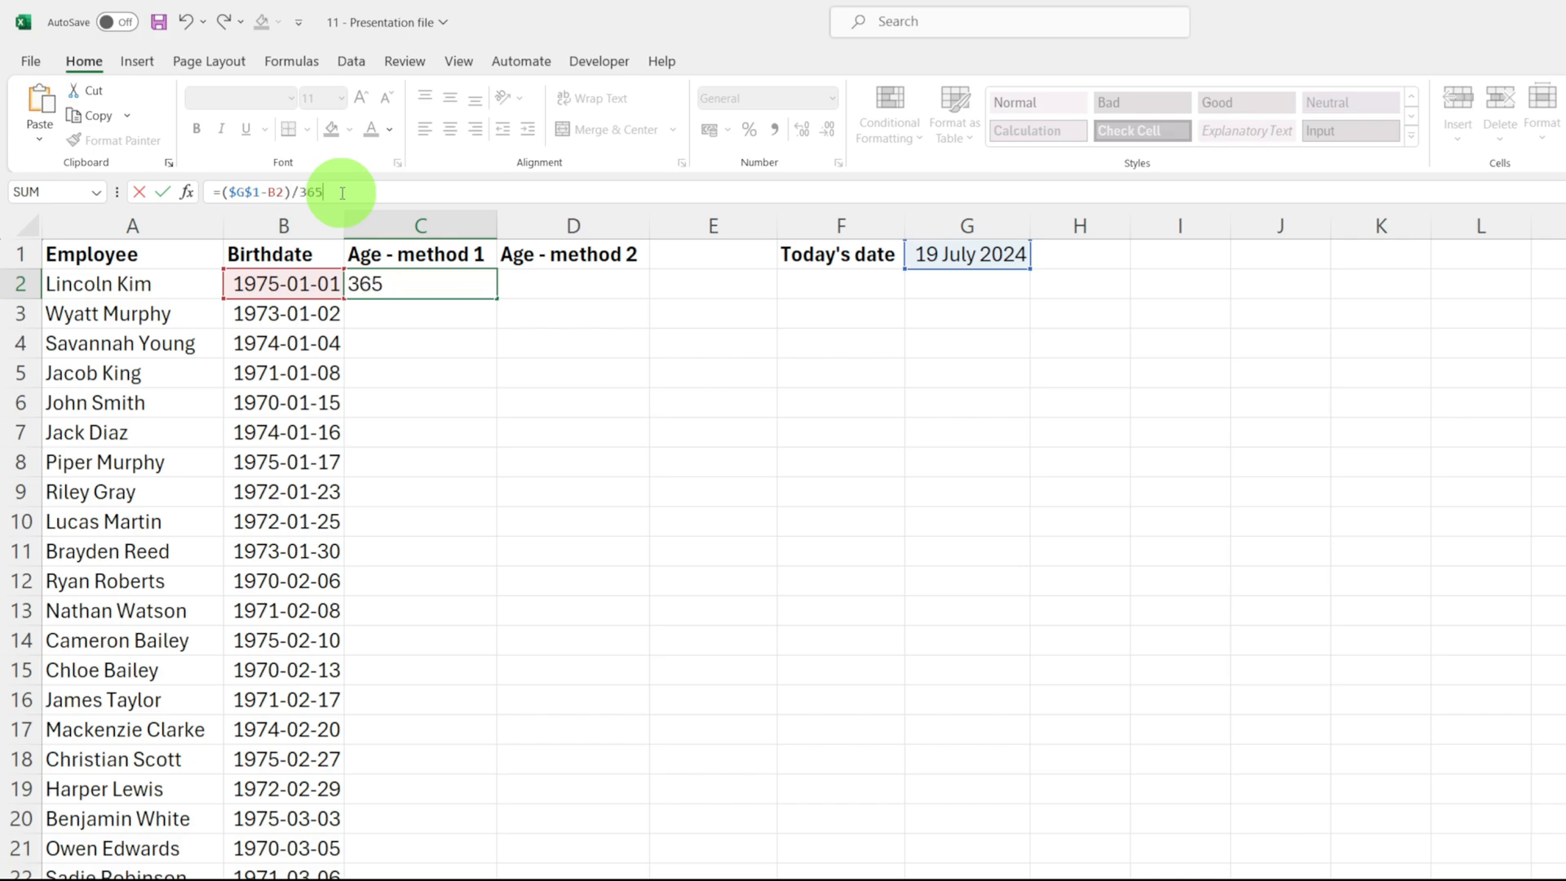
key(Return)
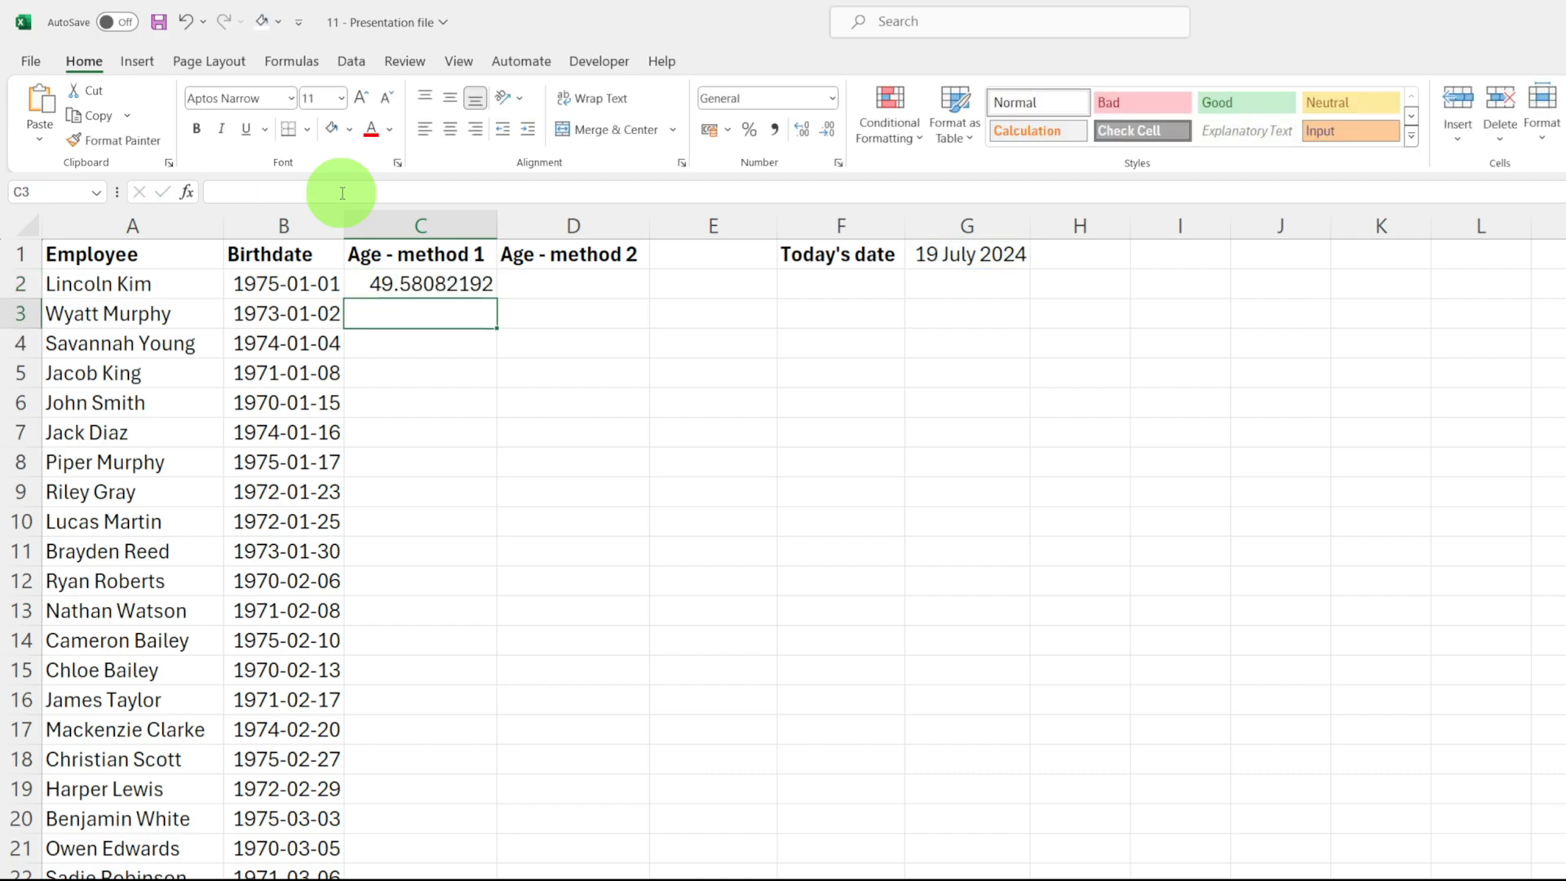
Step: Wrap C2's formula as =ROUNDDOWN(($G$1-B2)/365,0) and fill it down the Age - method 1 column
click(428, 285)
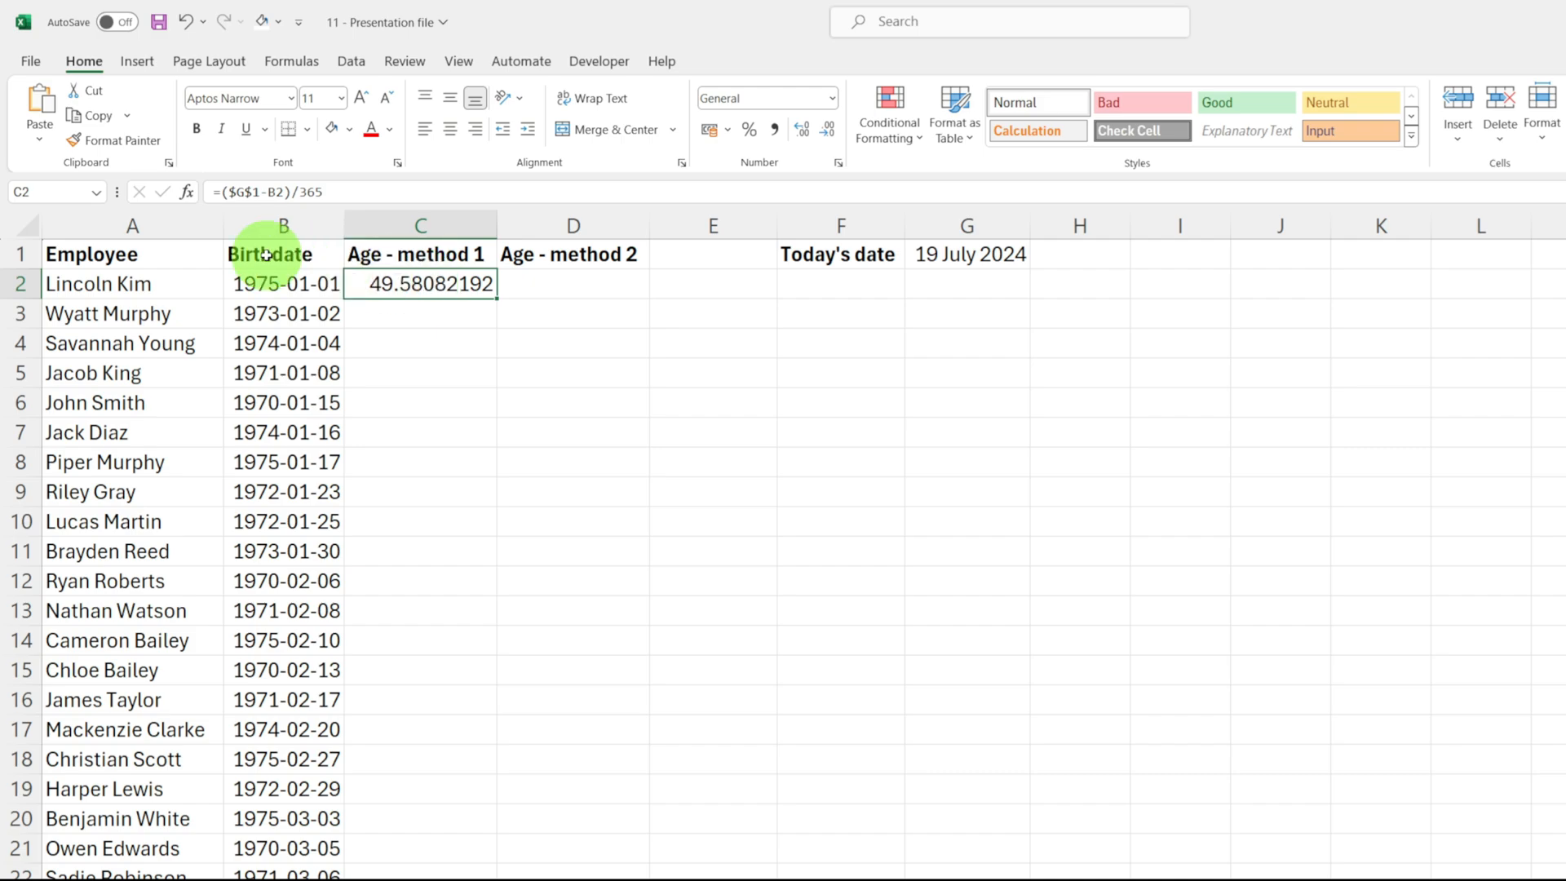
click(223, 193)
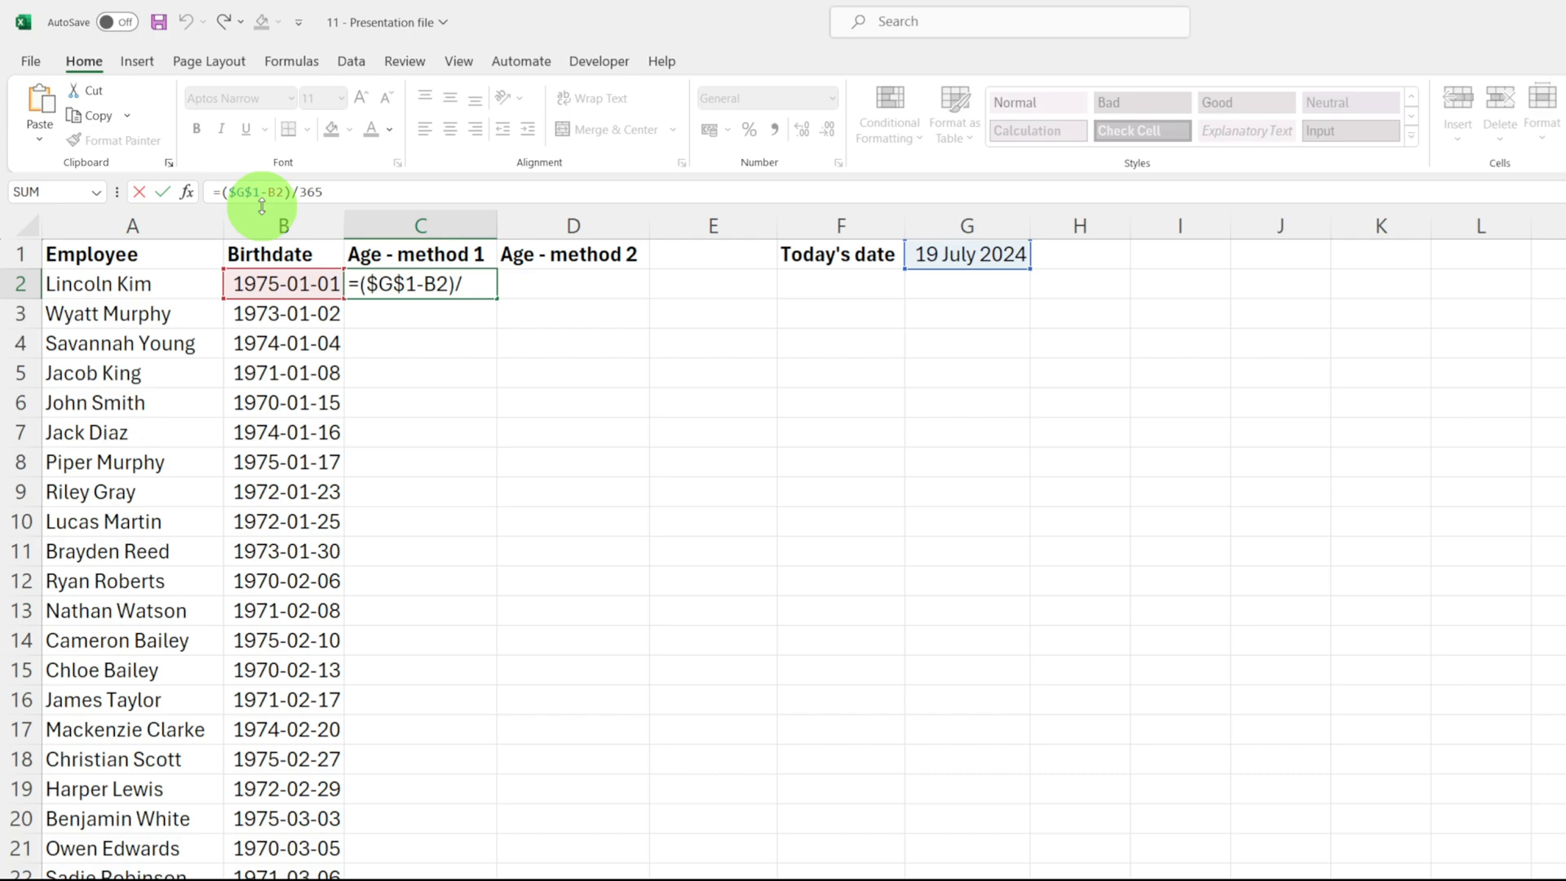
text(rounddo)
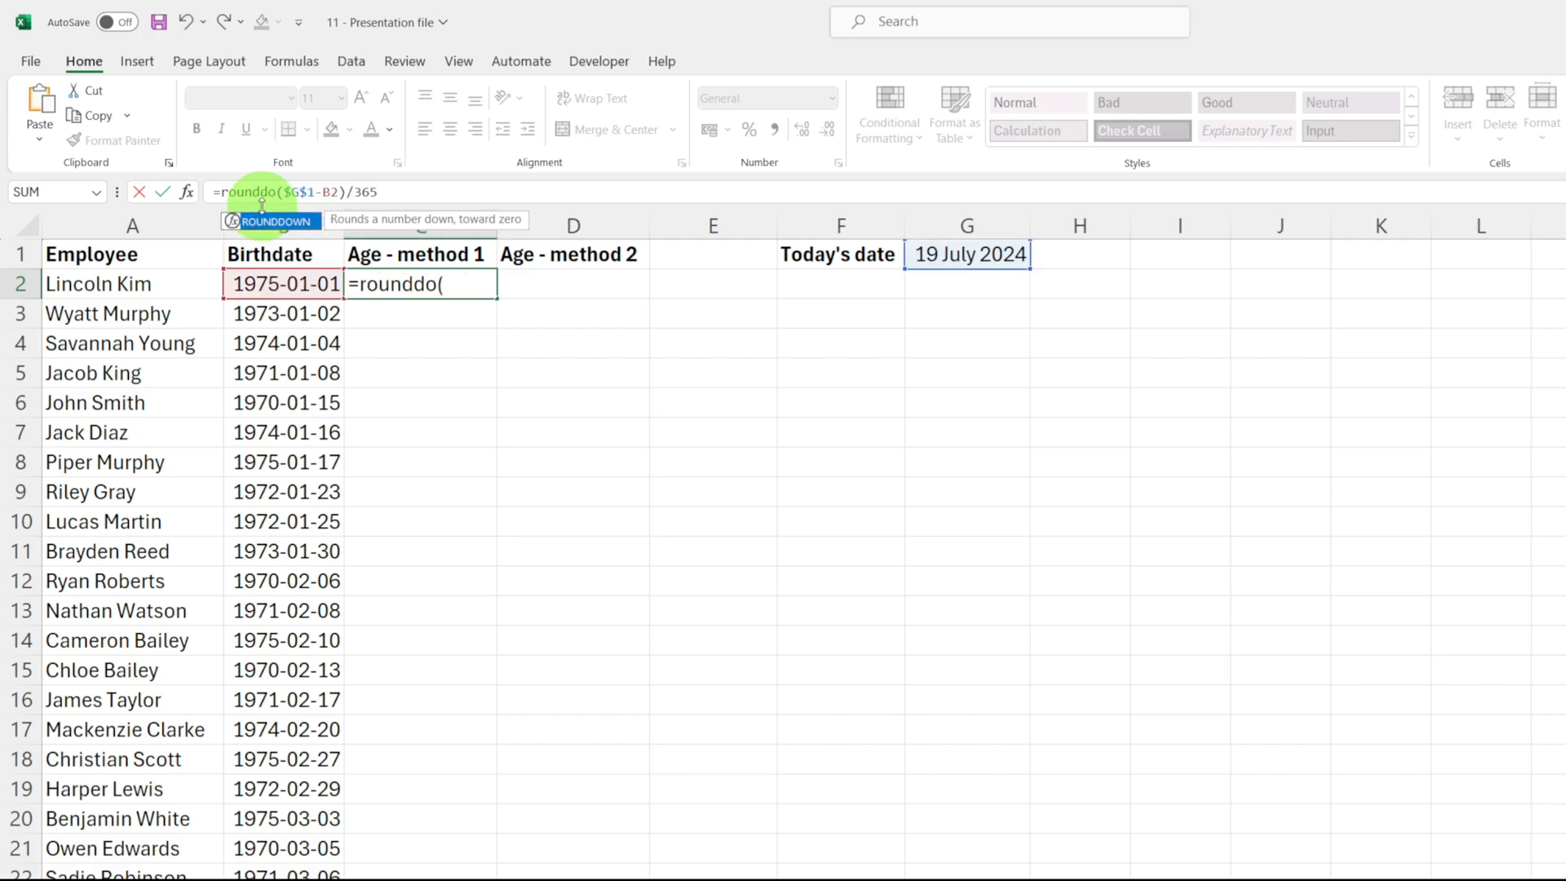
text(wn)
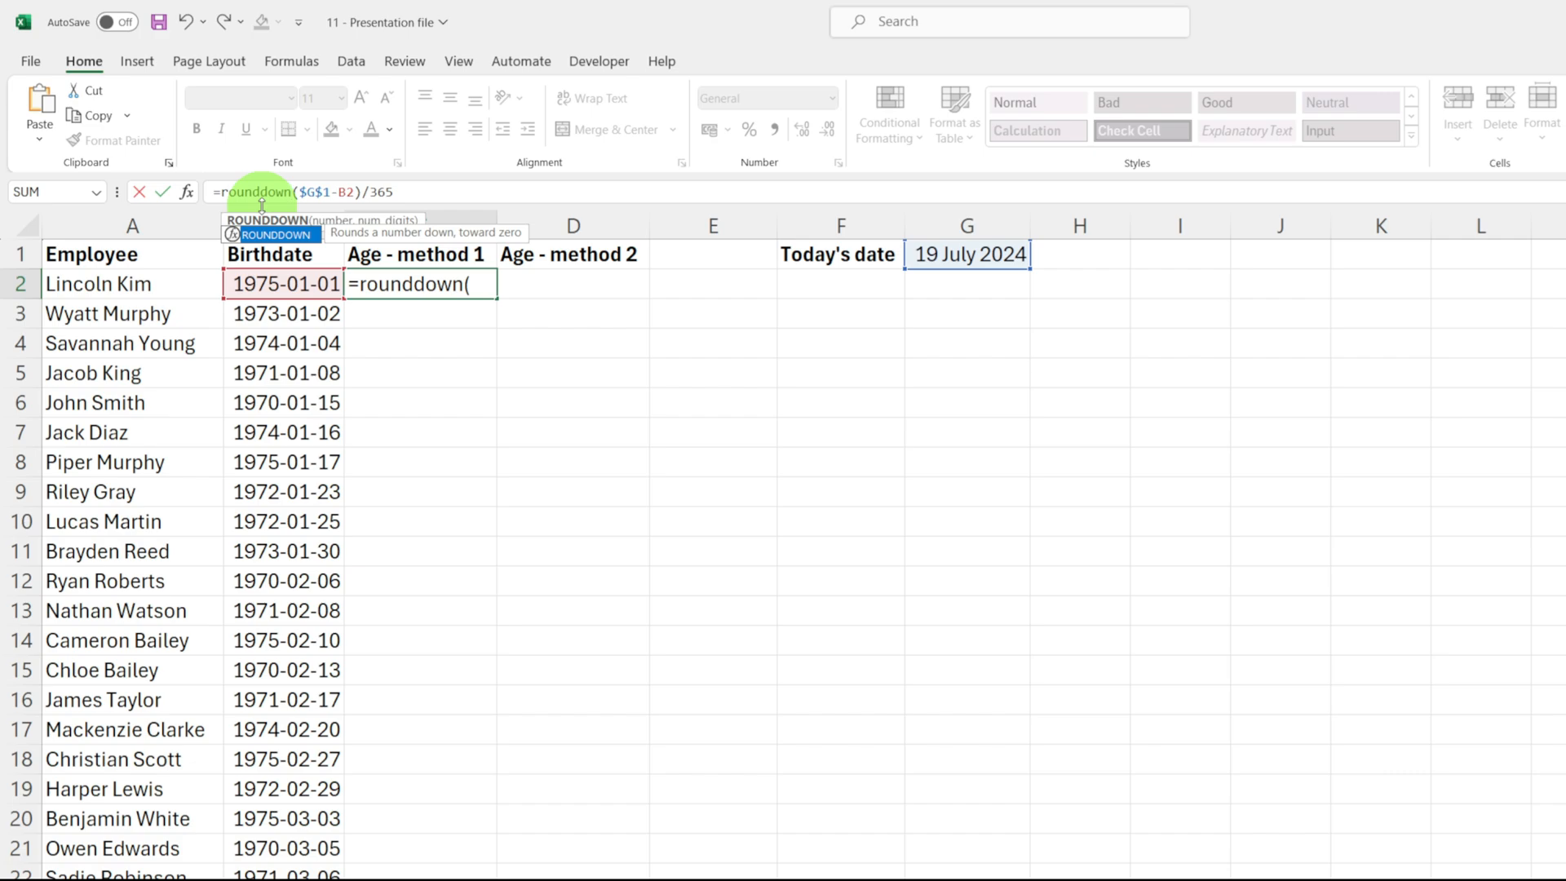
text(()
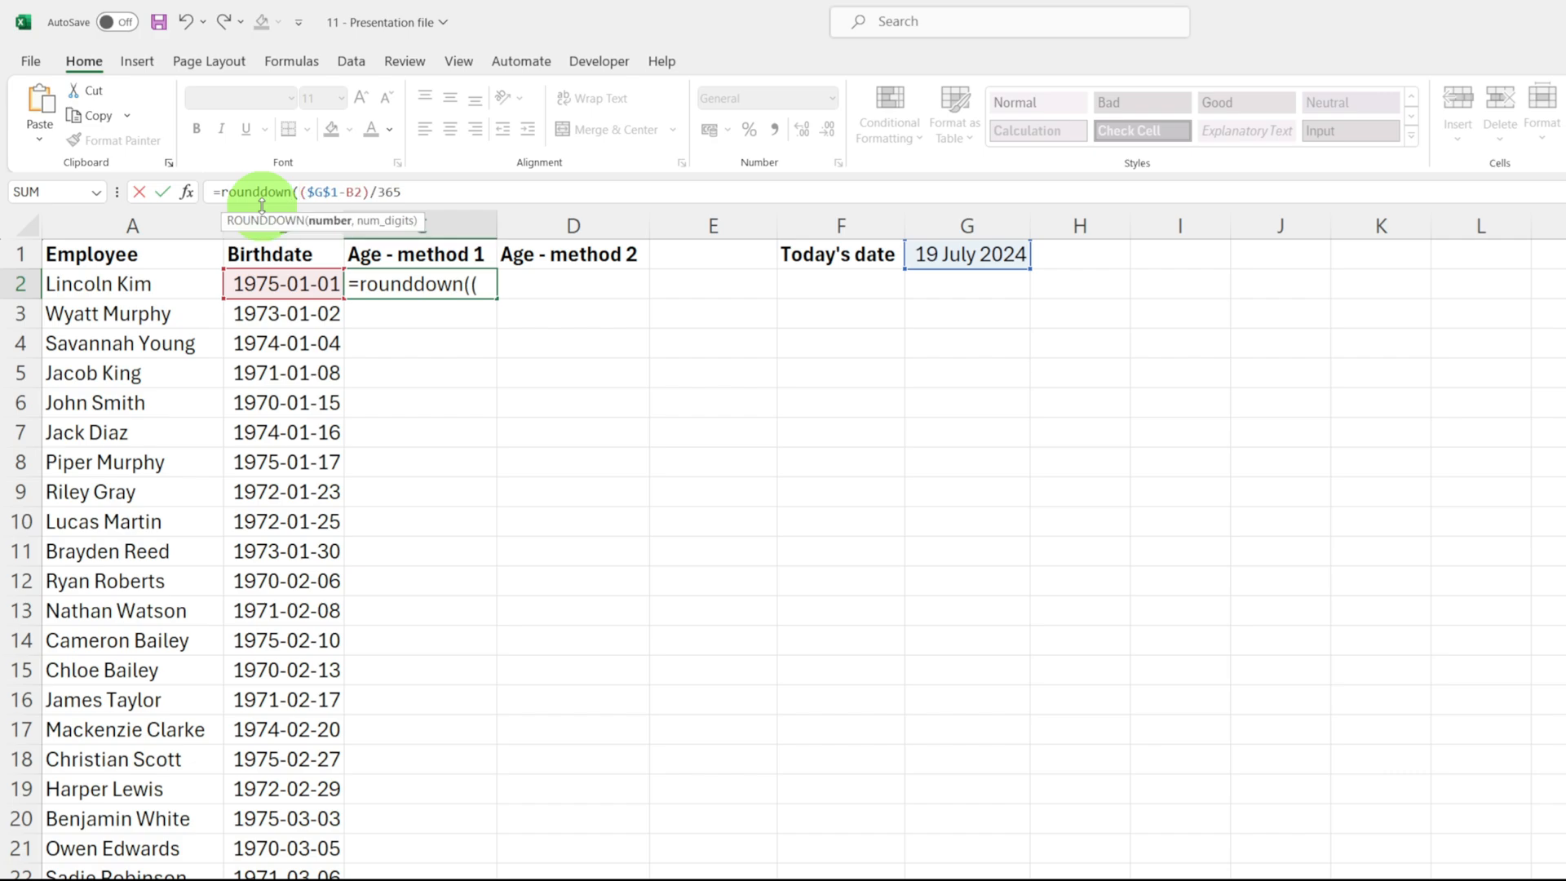
click(491, 188)
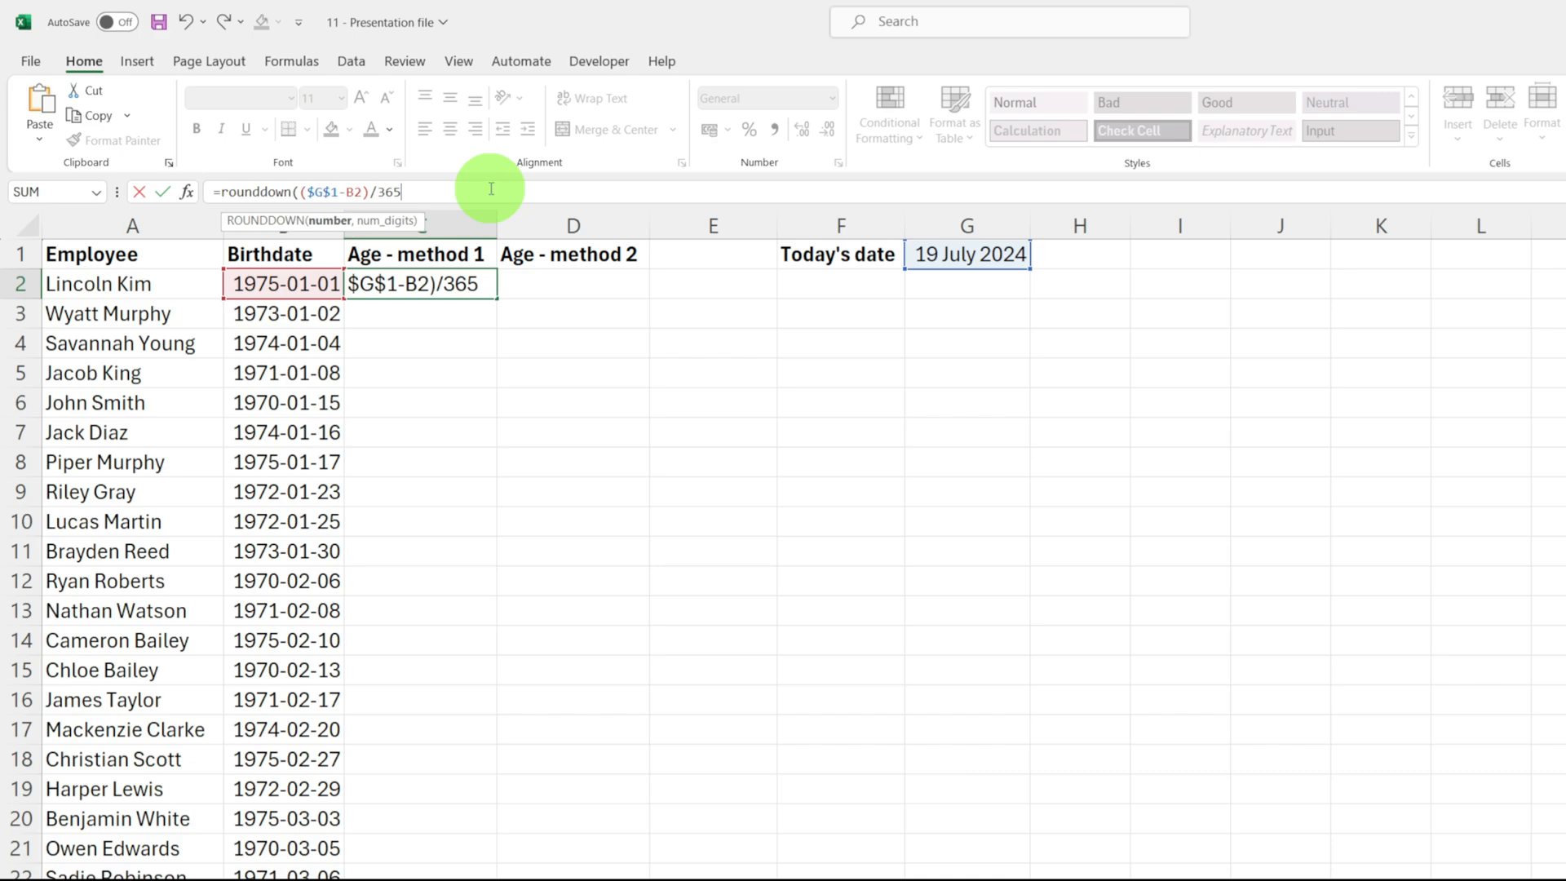
text(,0))
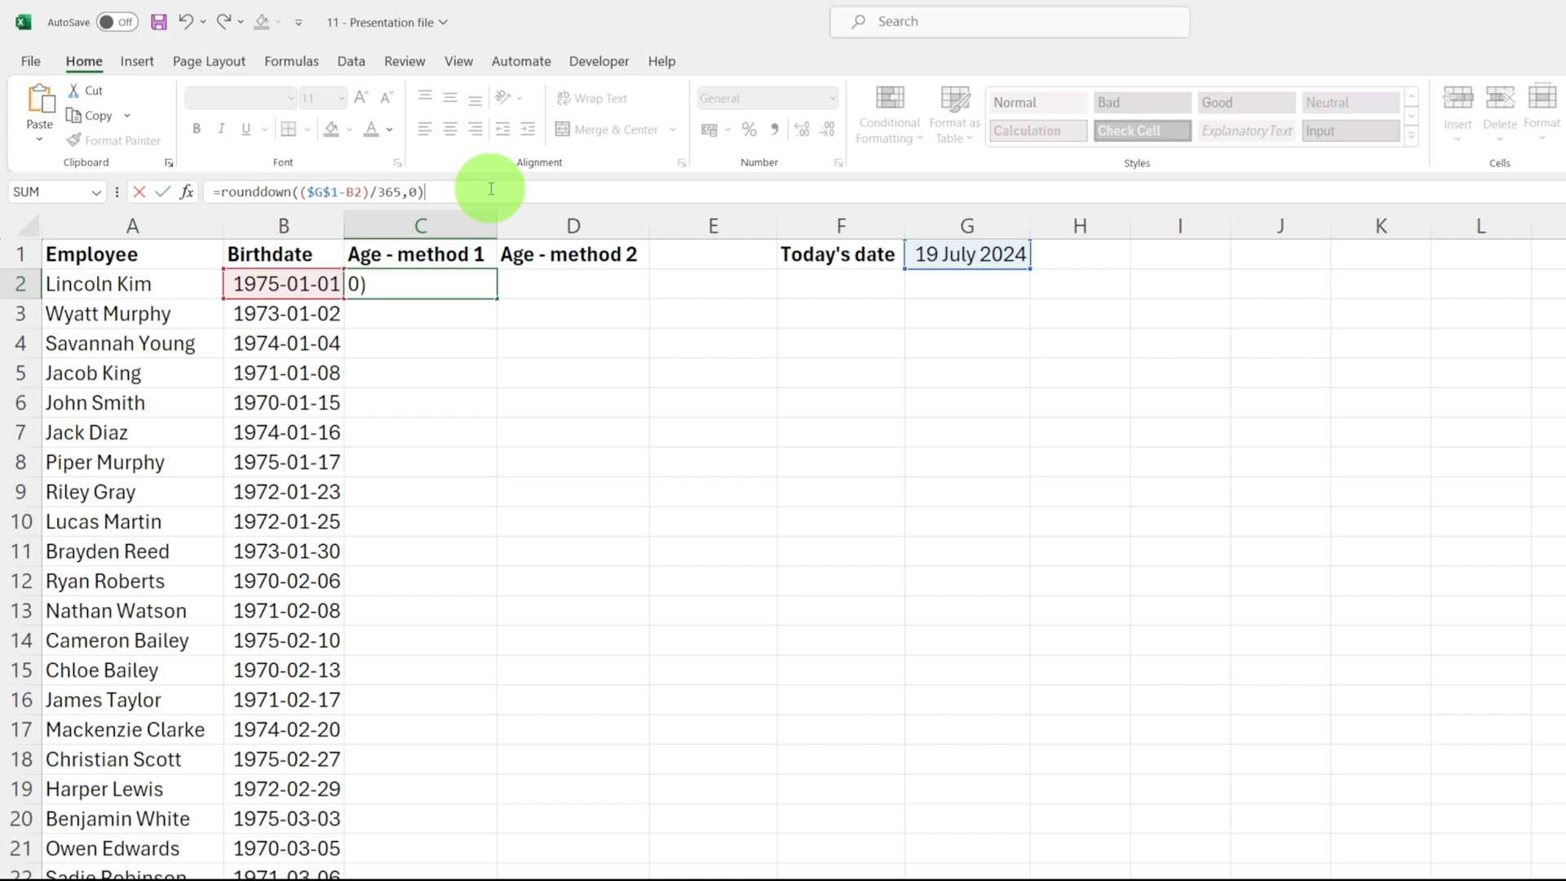
key(Return)
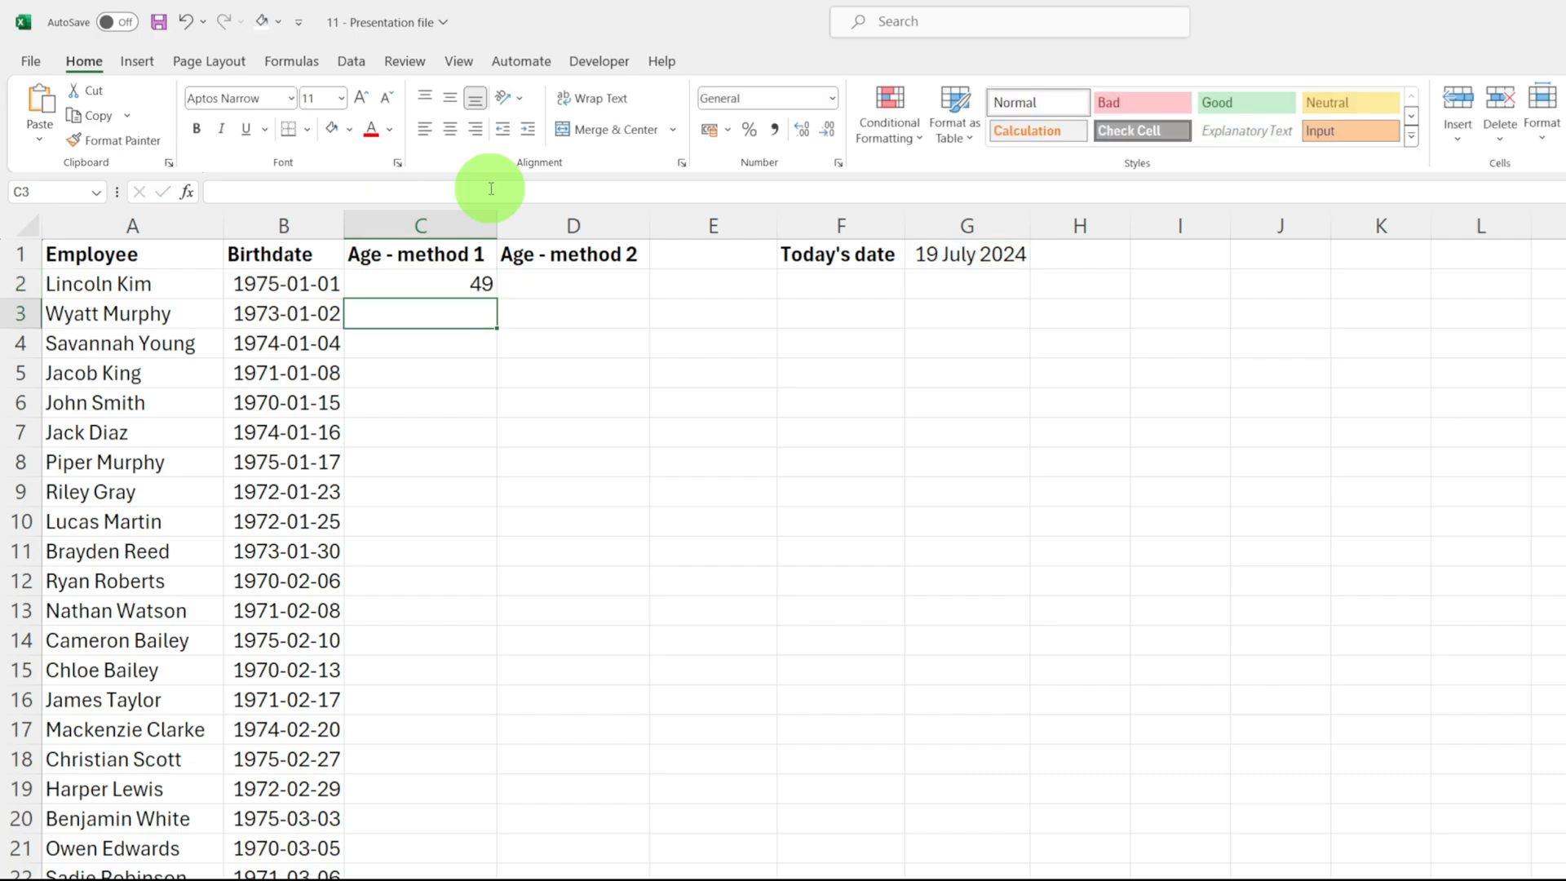
click(486, 286)
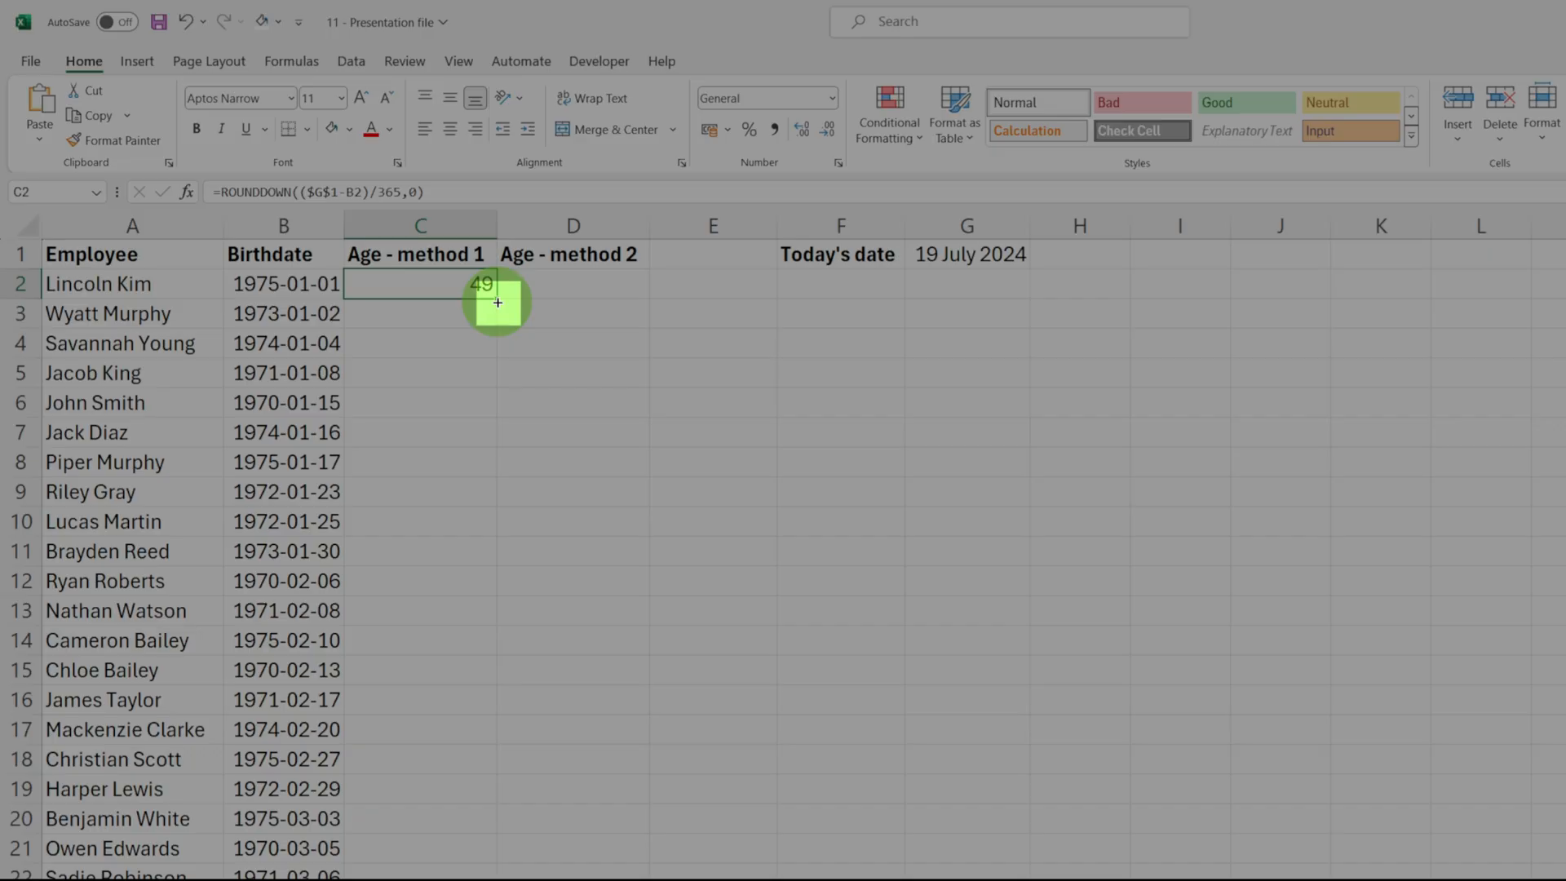
double_click(496, 298)
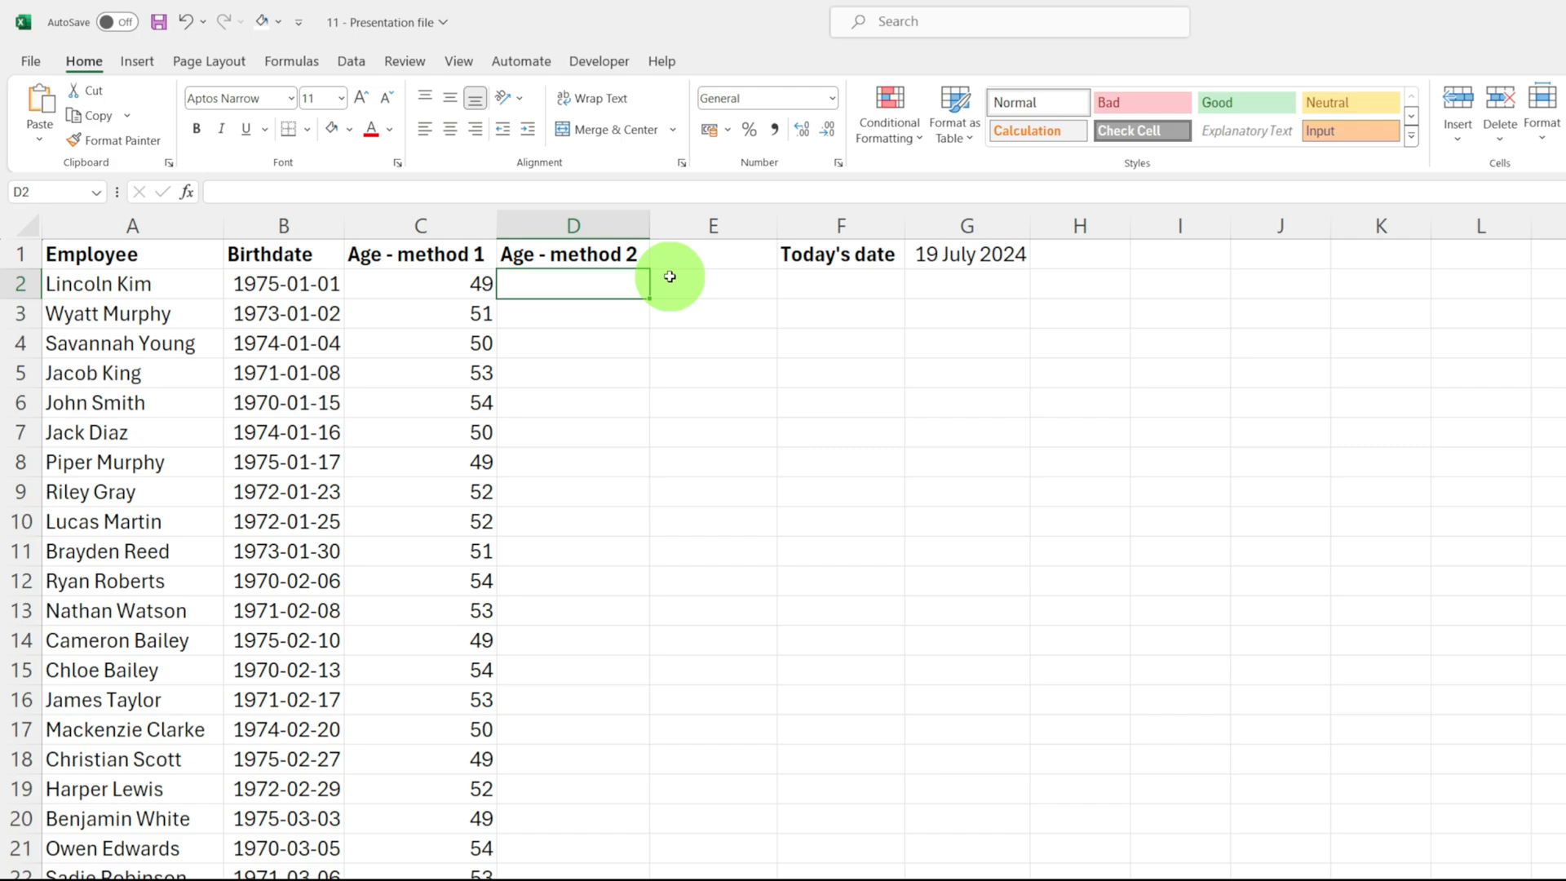
Step: Enter =DATEDIF(B2,G1,"Y") in D2 and fill it down the Age - method 2 column
text(=datedif()
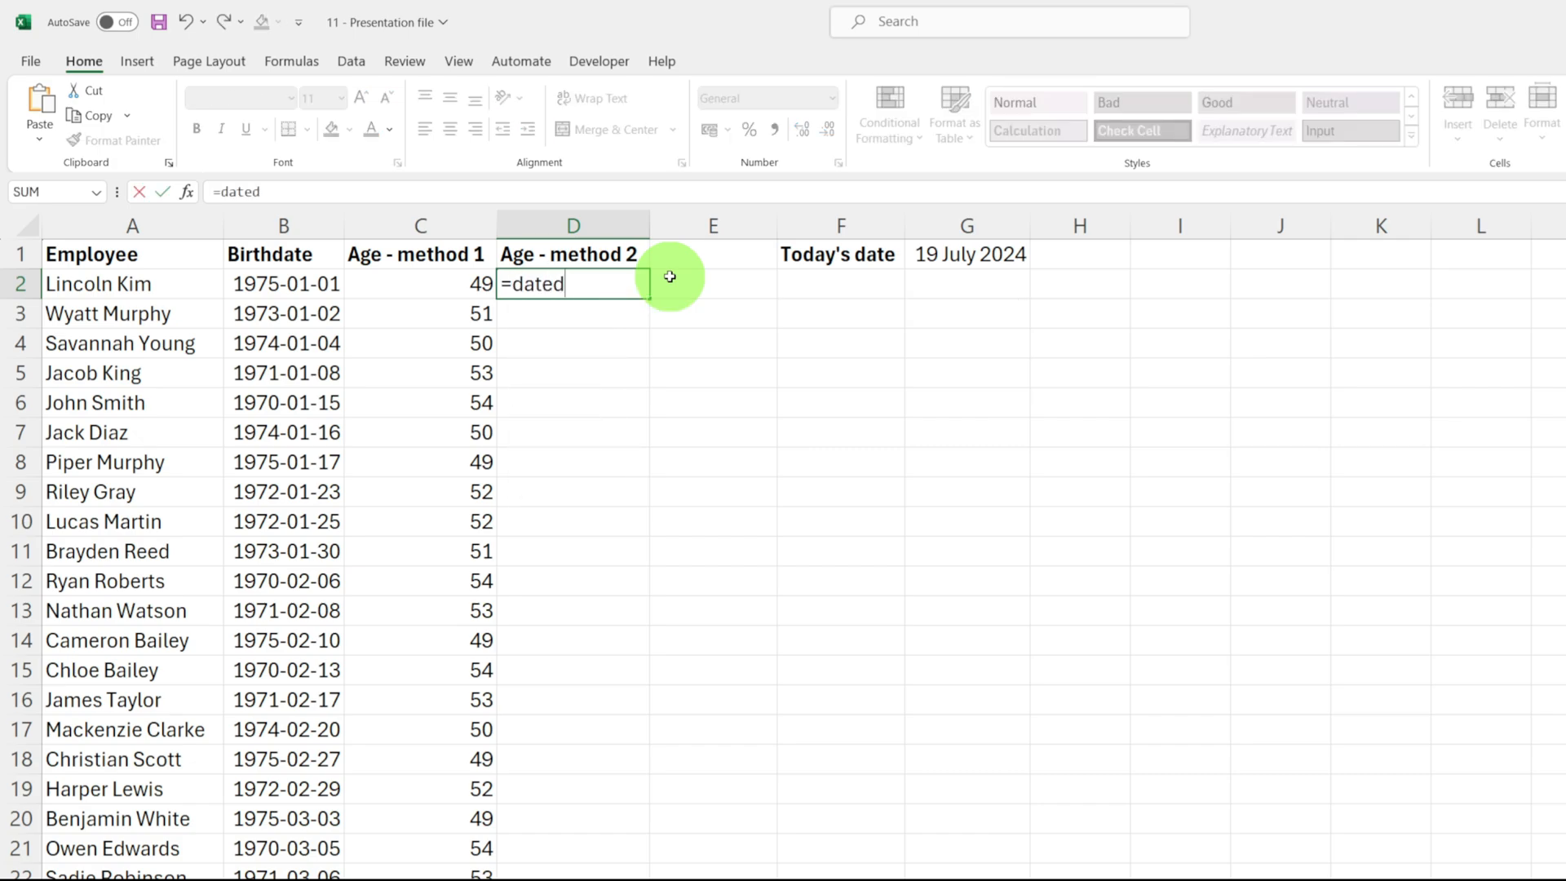
click(281, 283)
text(,)
click(959, 255)
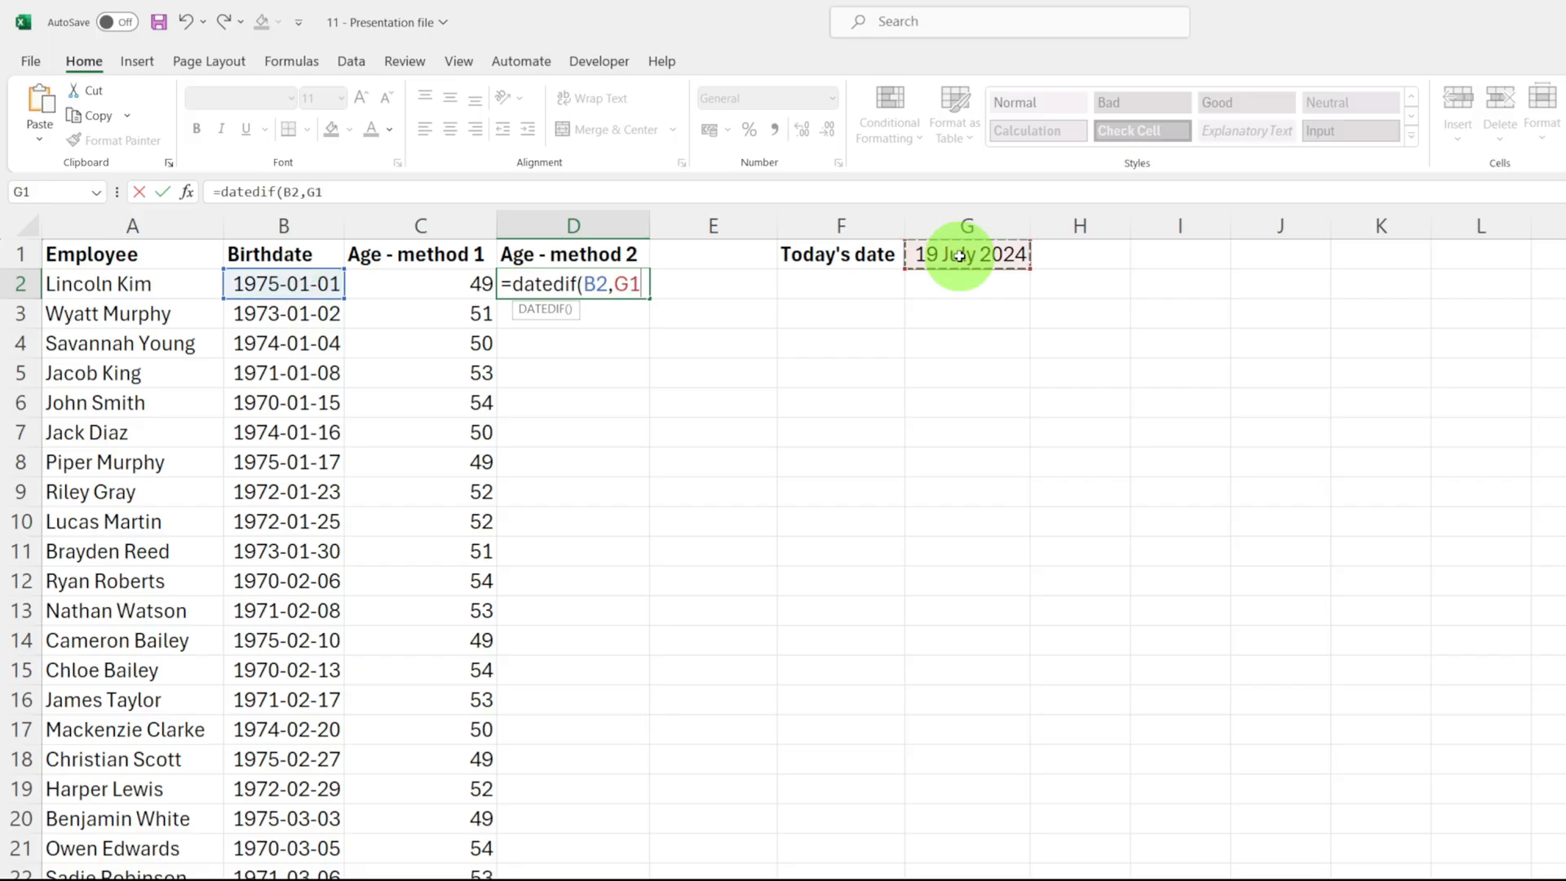
text(,"Y")
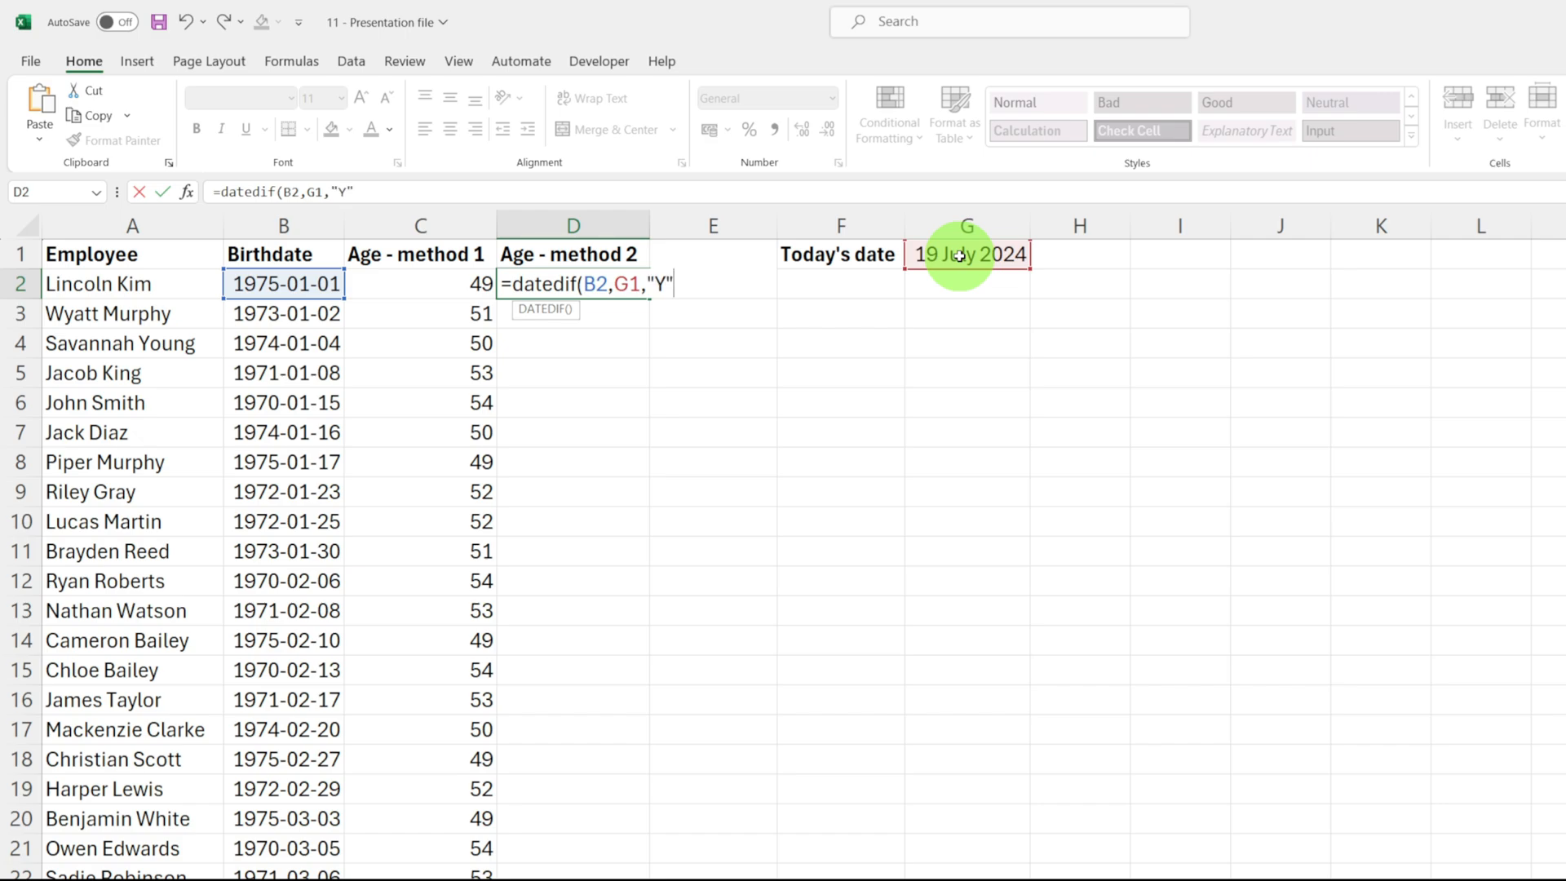
text())
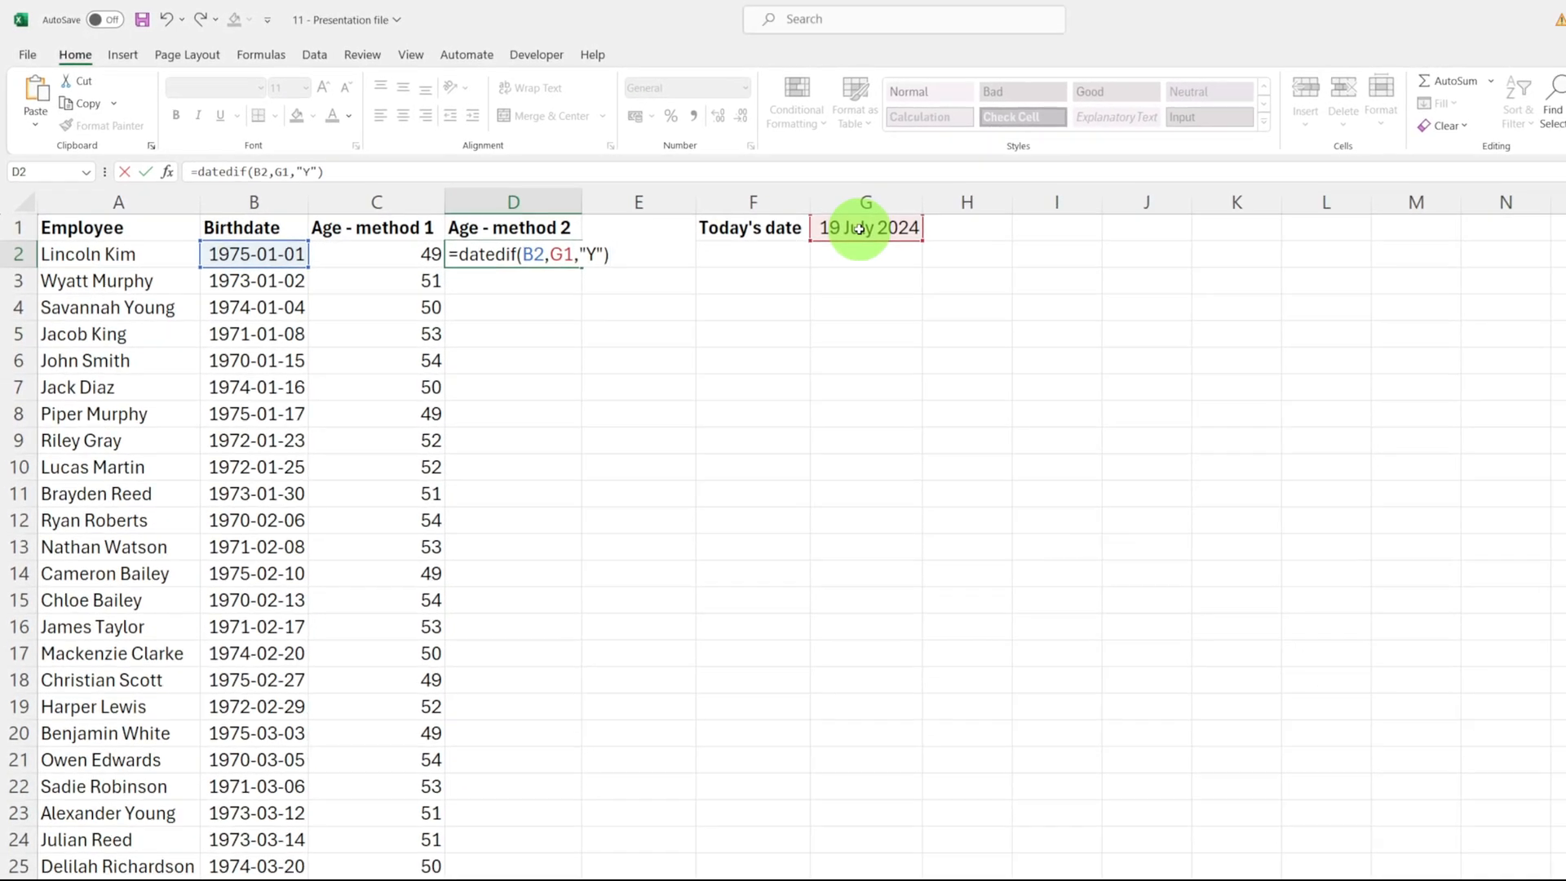
key(Return)
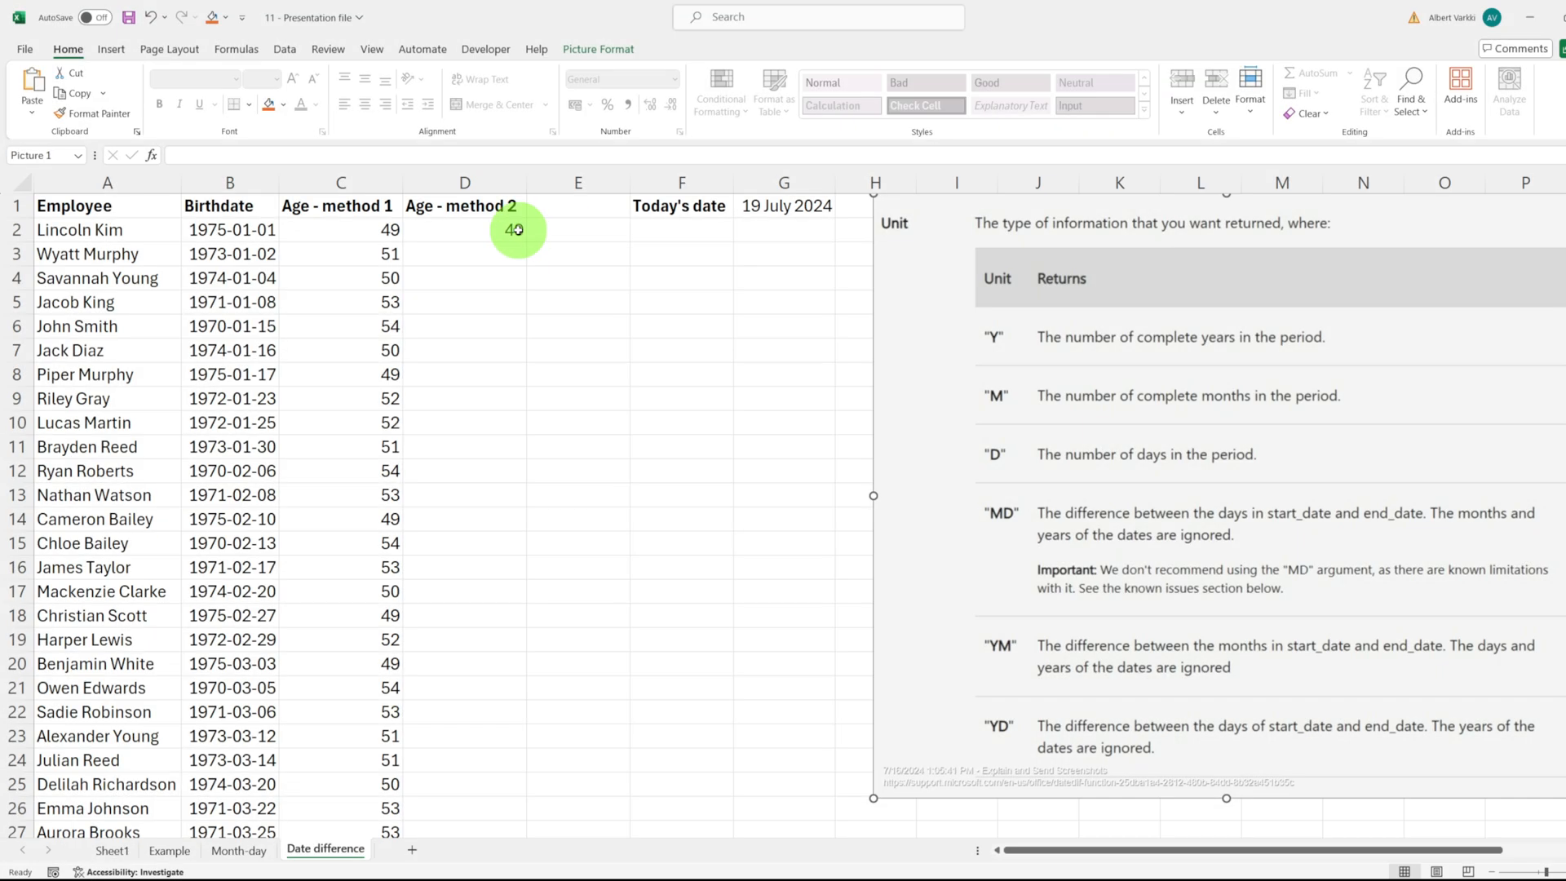
click(517, 230)
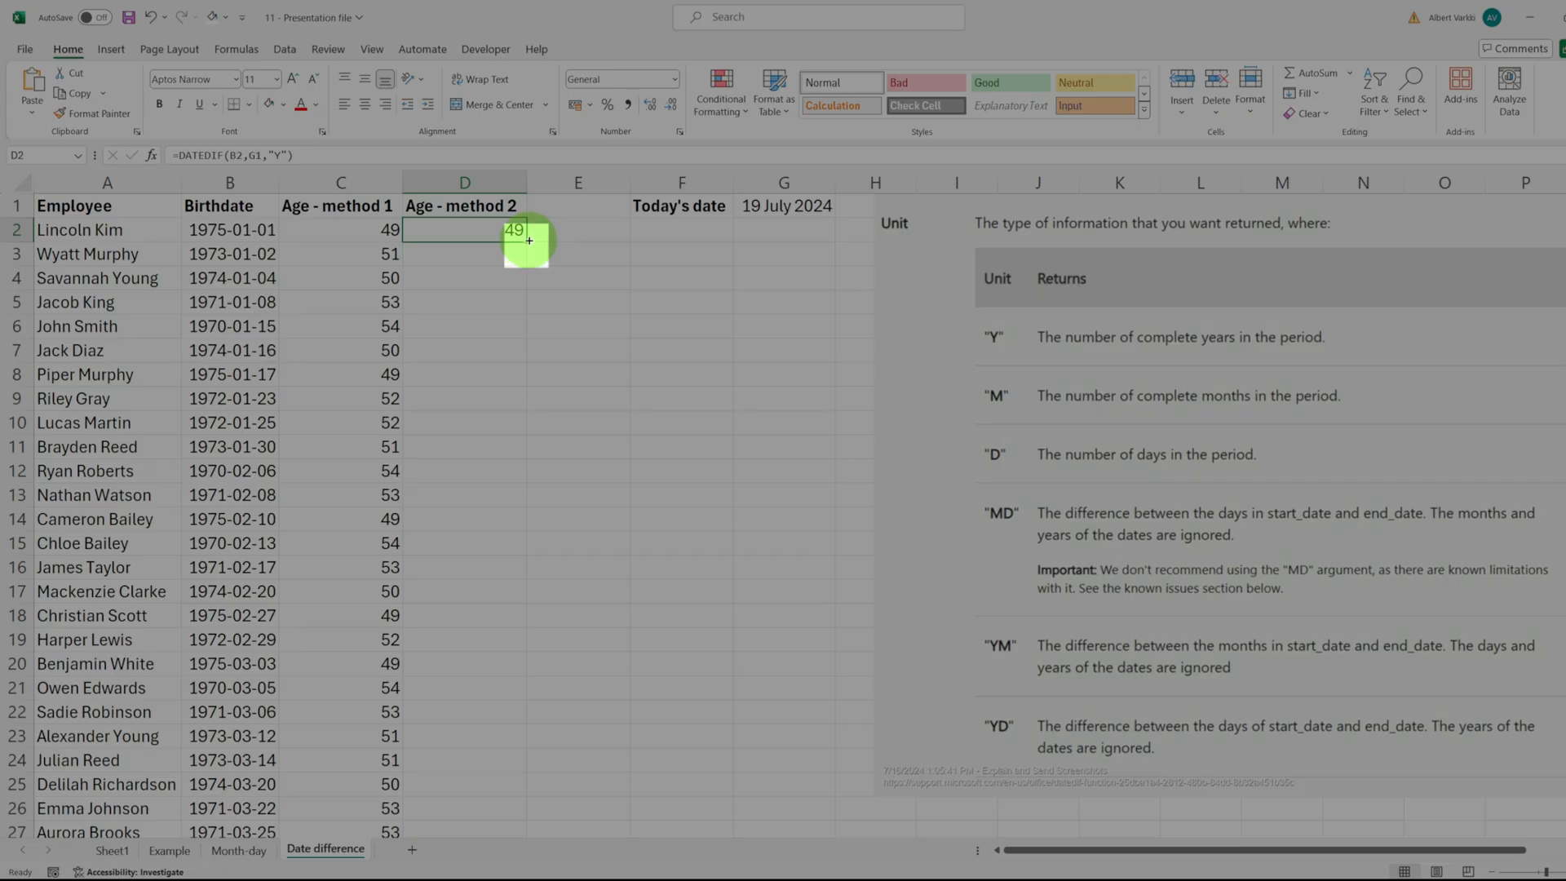
double_click(529, 241)
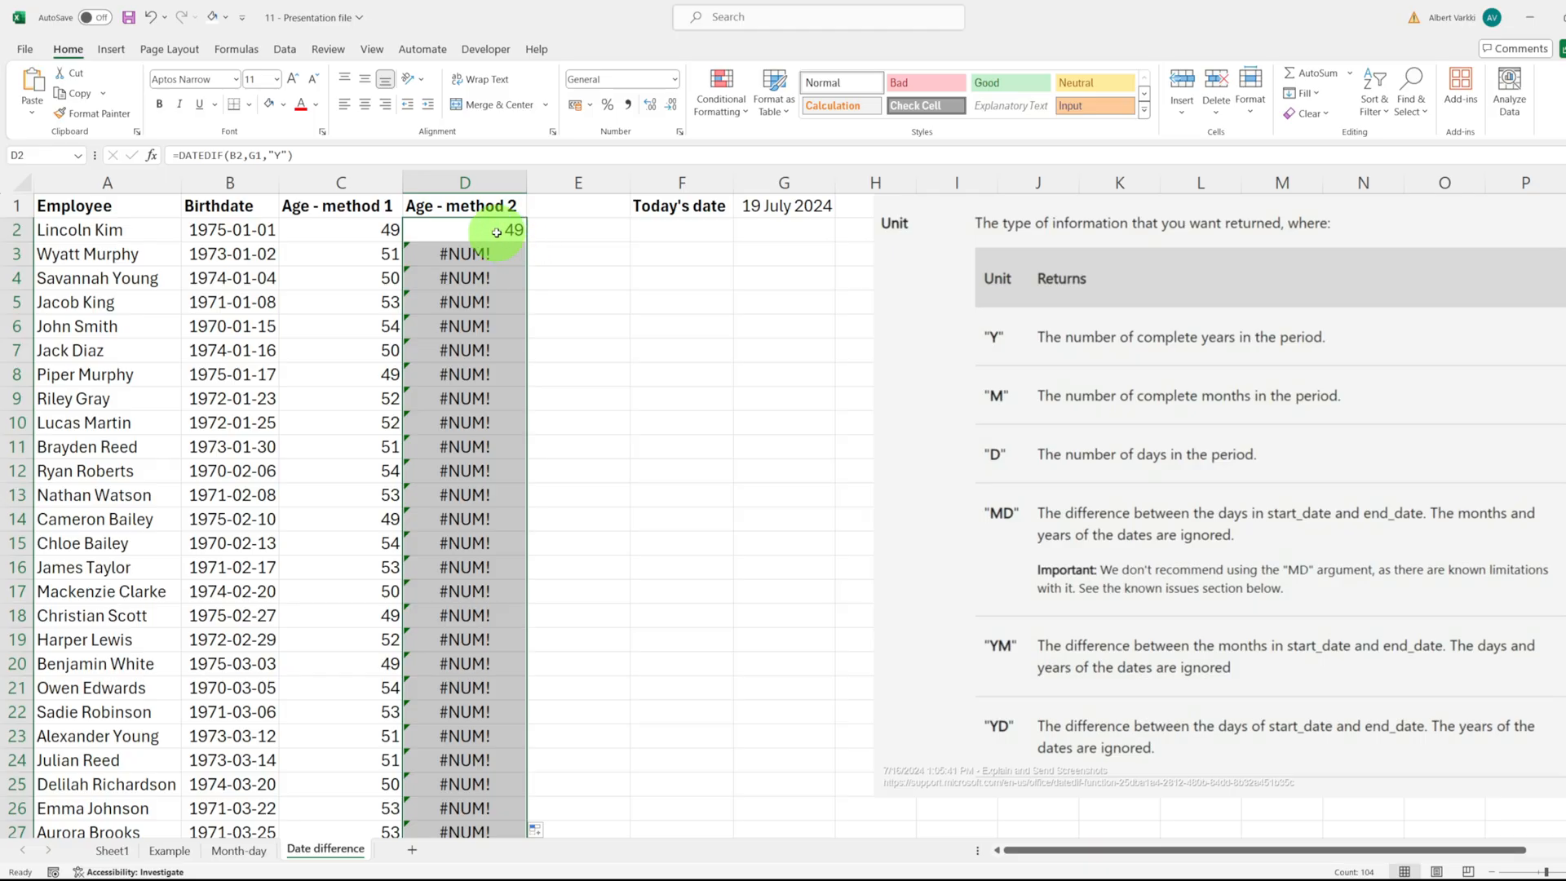
Step: Change D2's formula to =DATEDIF(B2,$G$1,"Y") with an absolute date reference and refill the Age - method 2 column
click(497, 233)
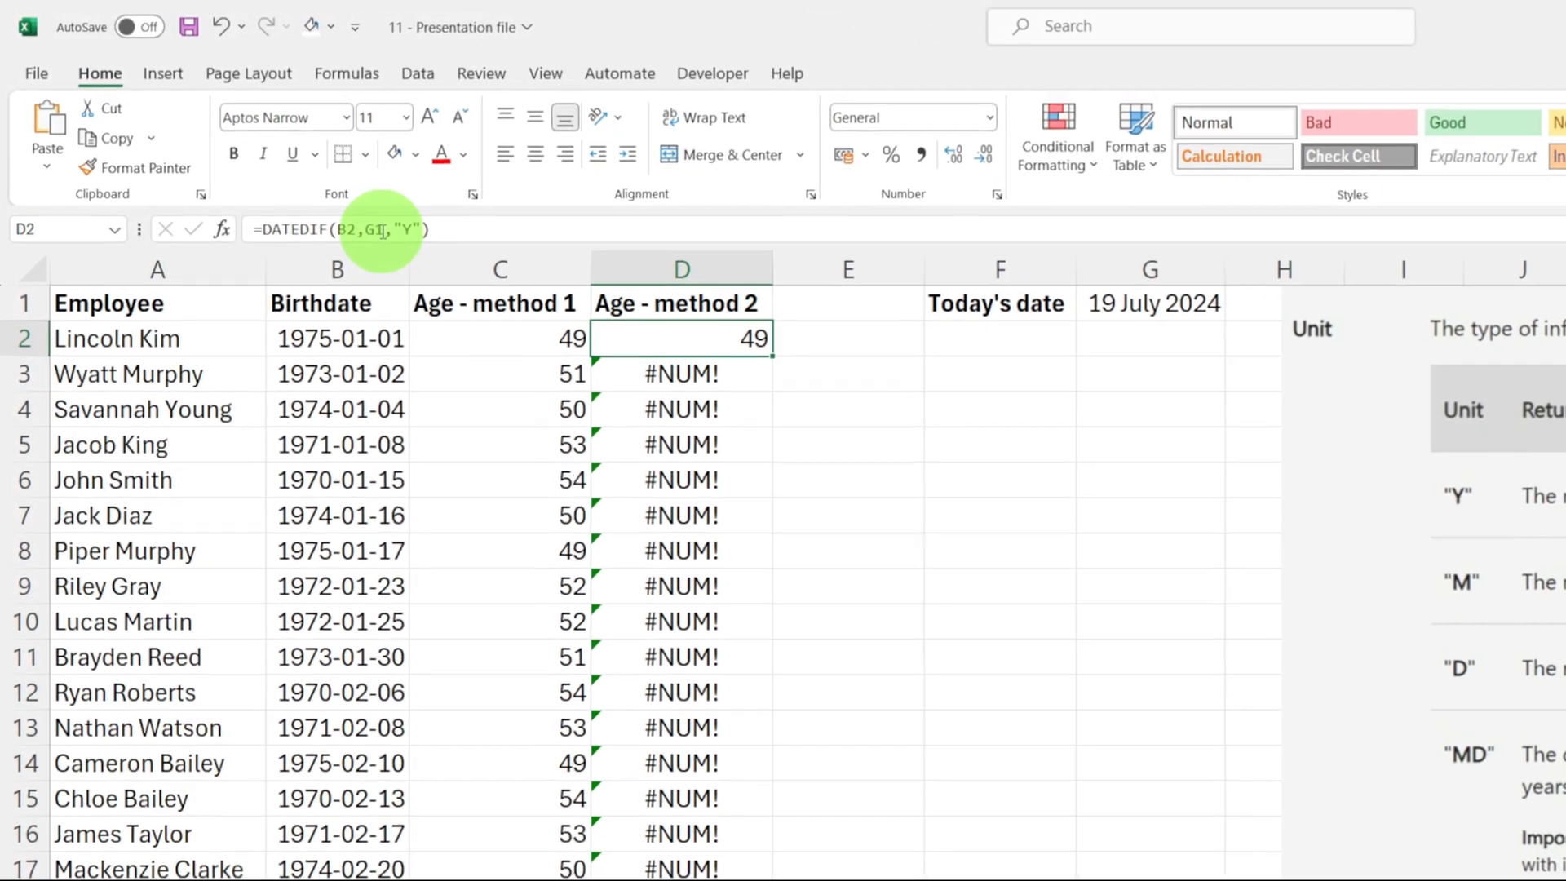
click(315, 188)
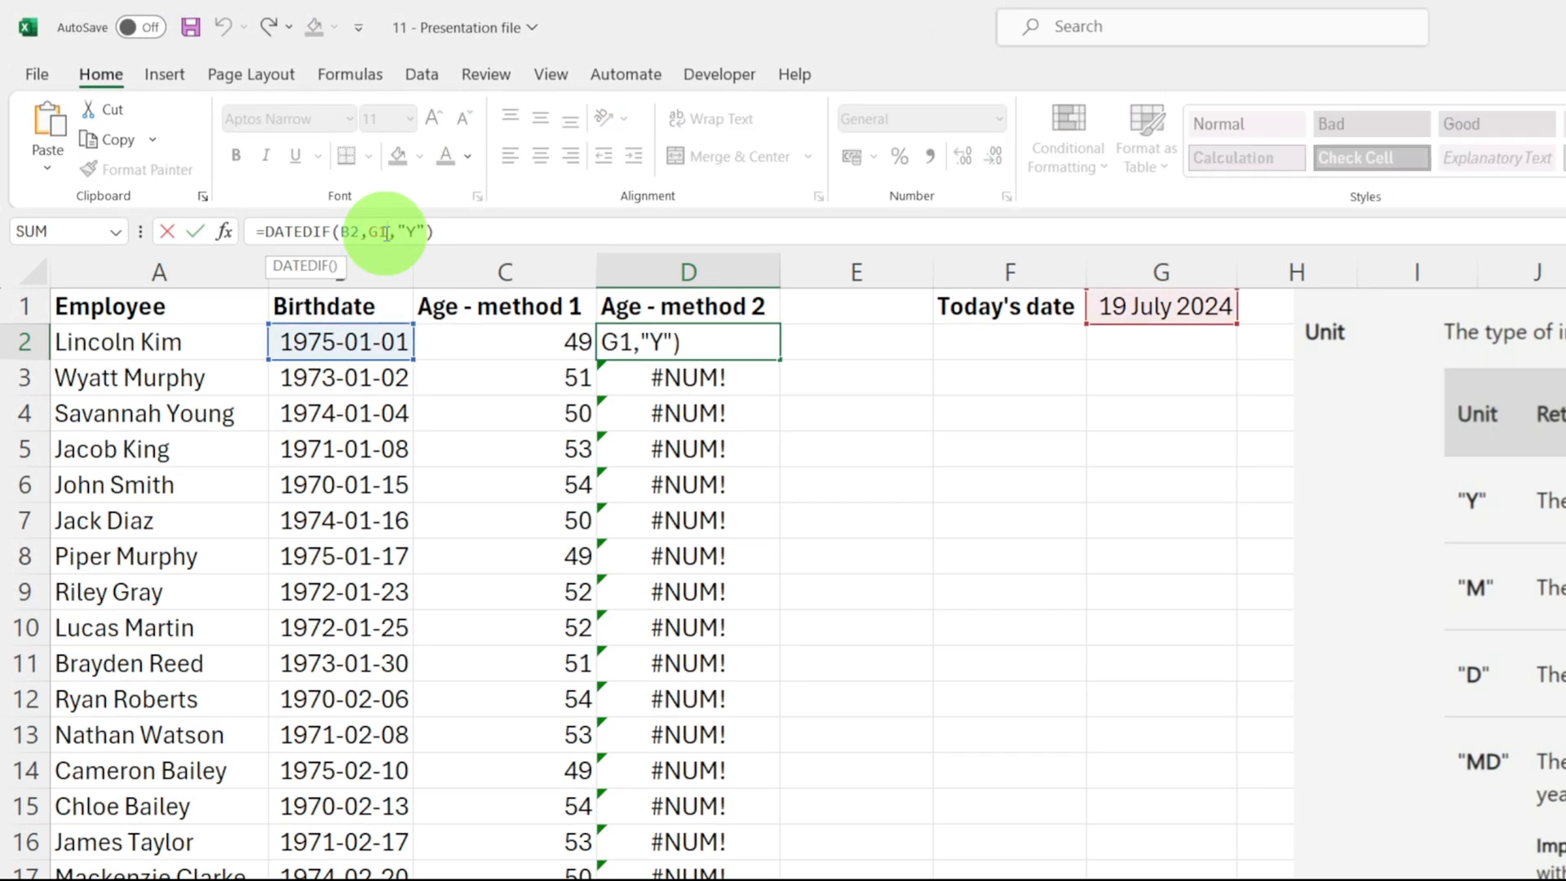
key(F4)
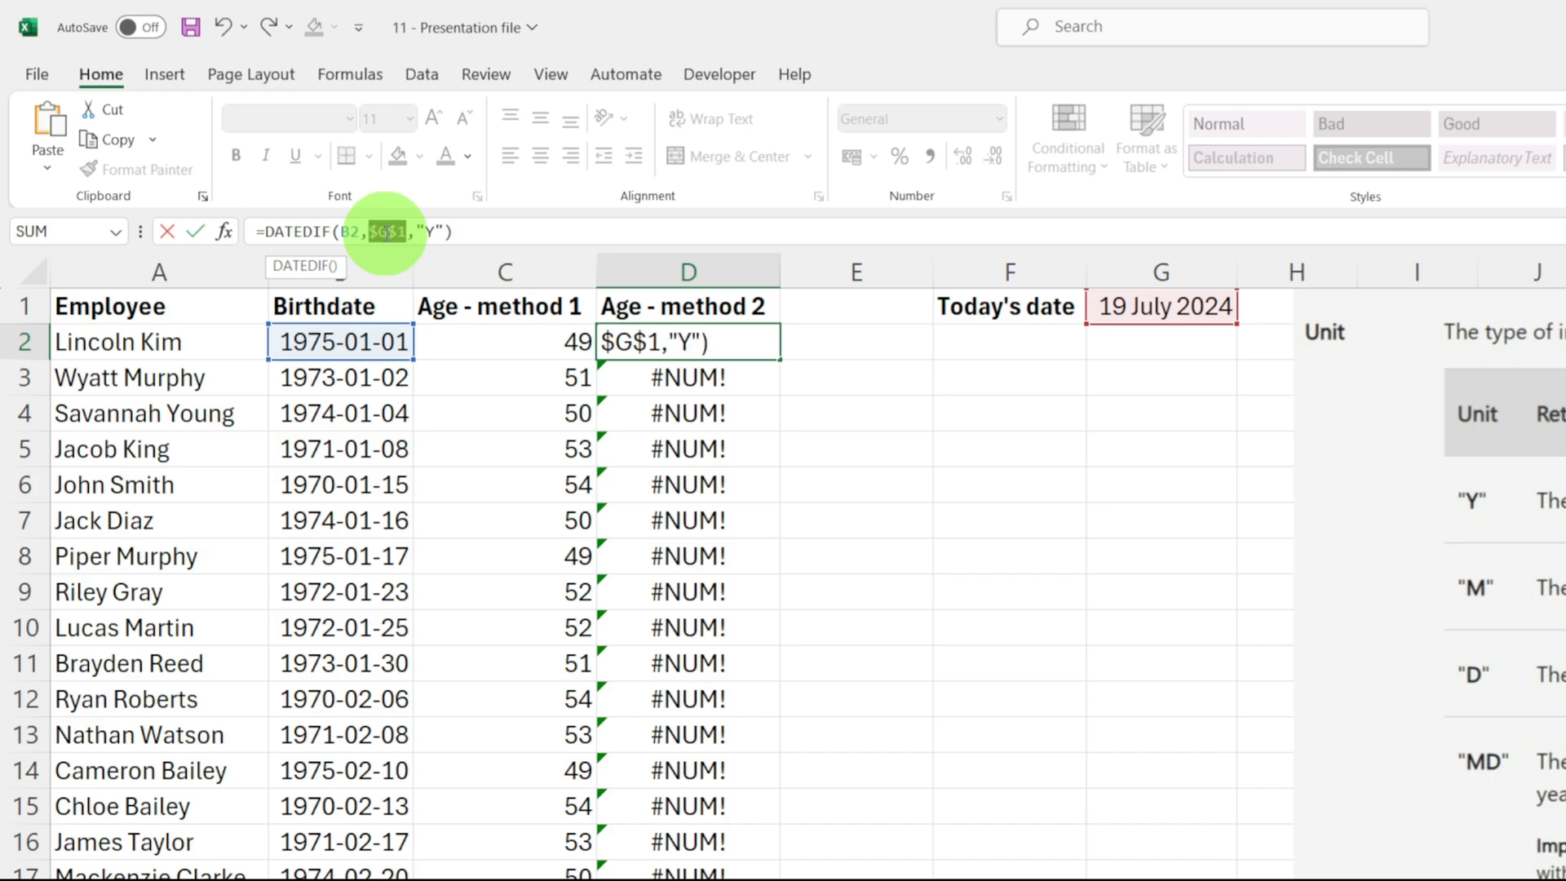
key(Return)
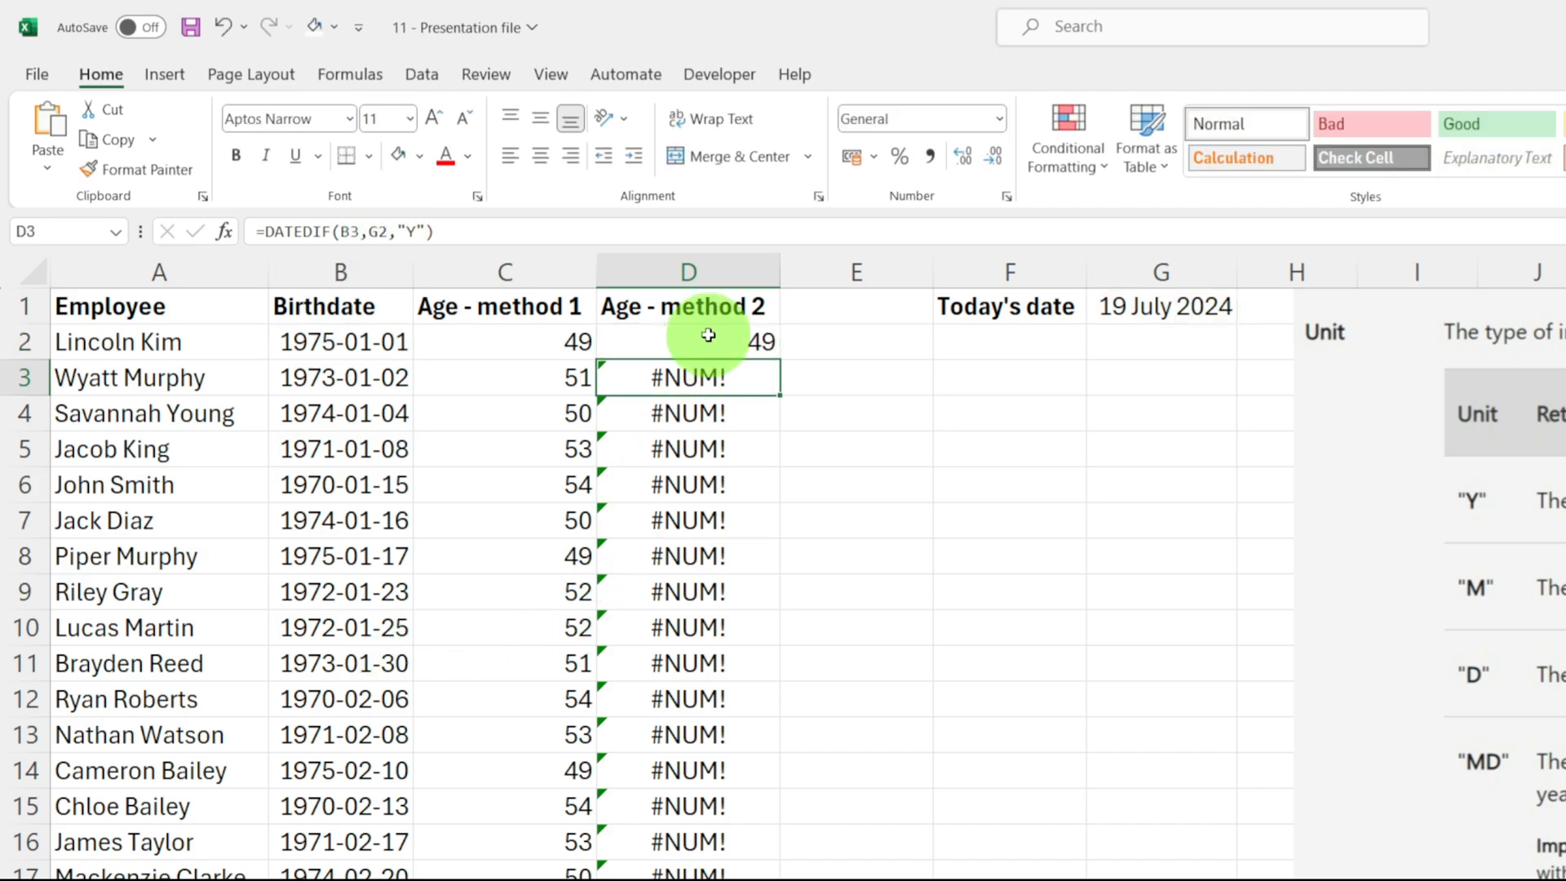
click(738, 316)
click(750, 329)
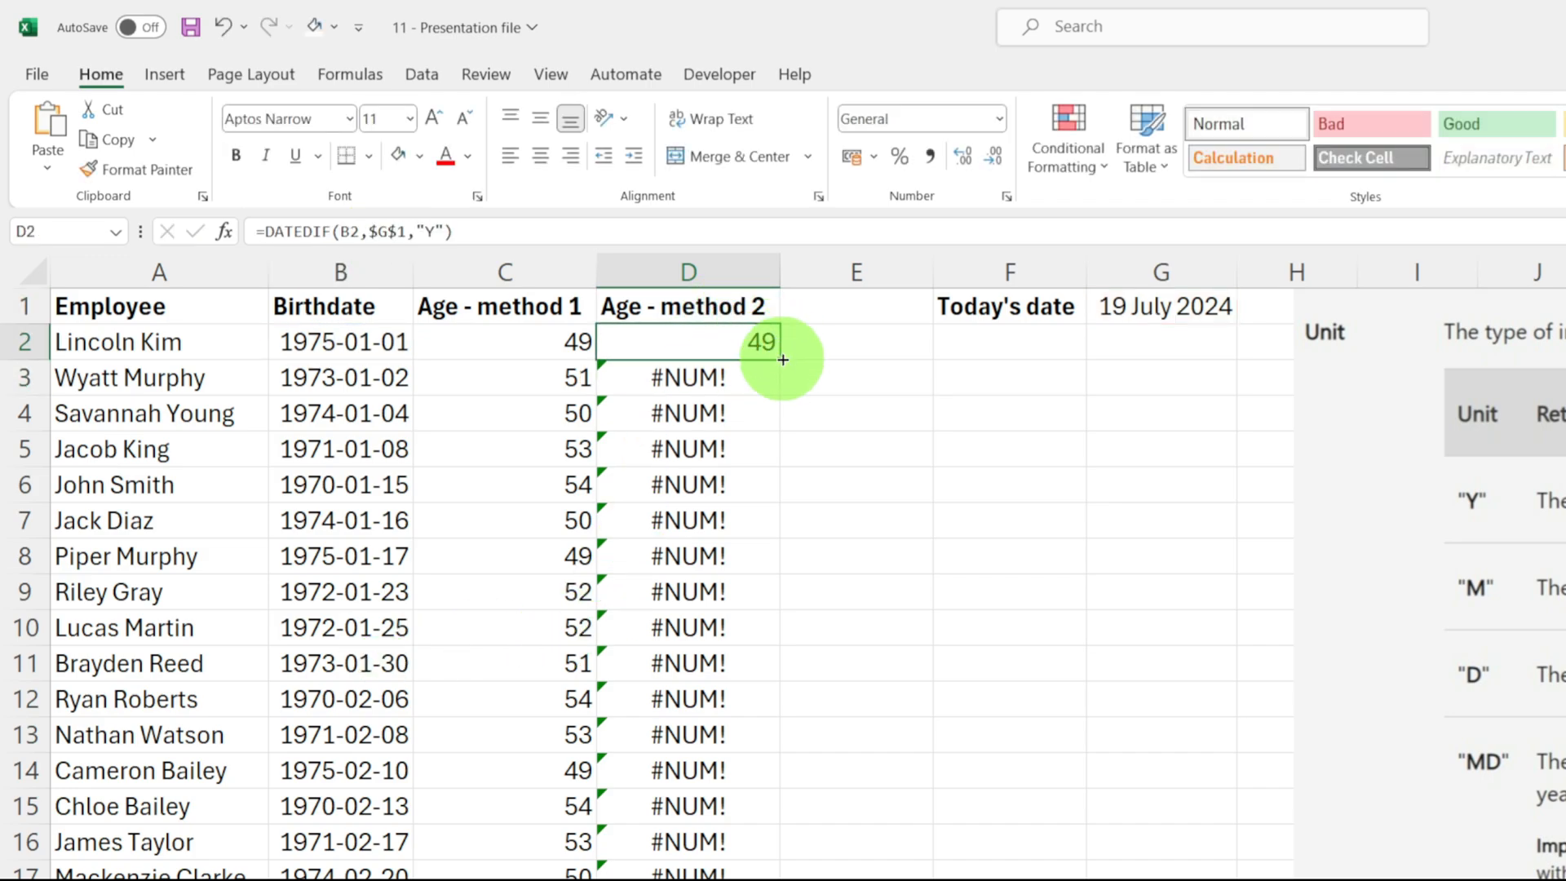
double_click(783, 361)
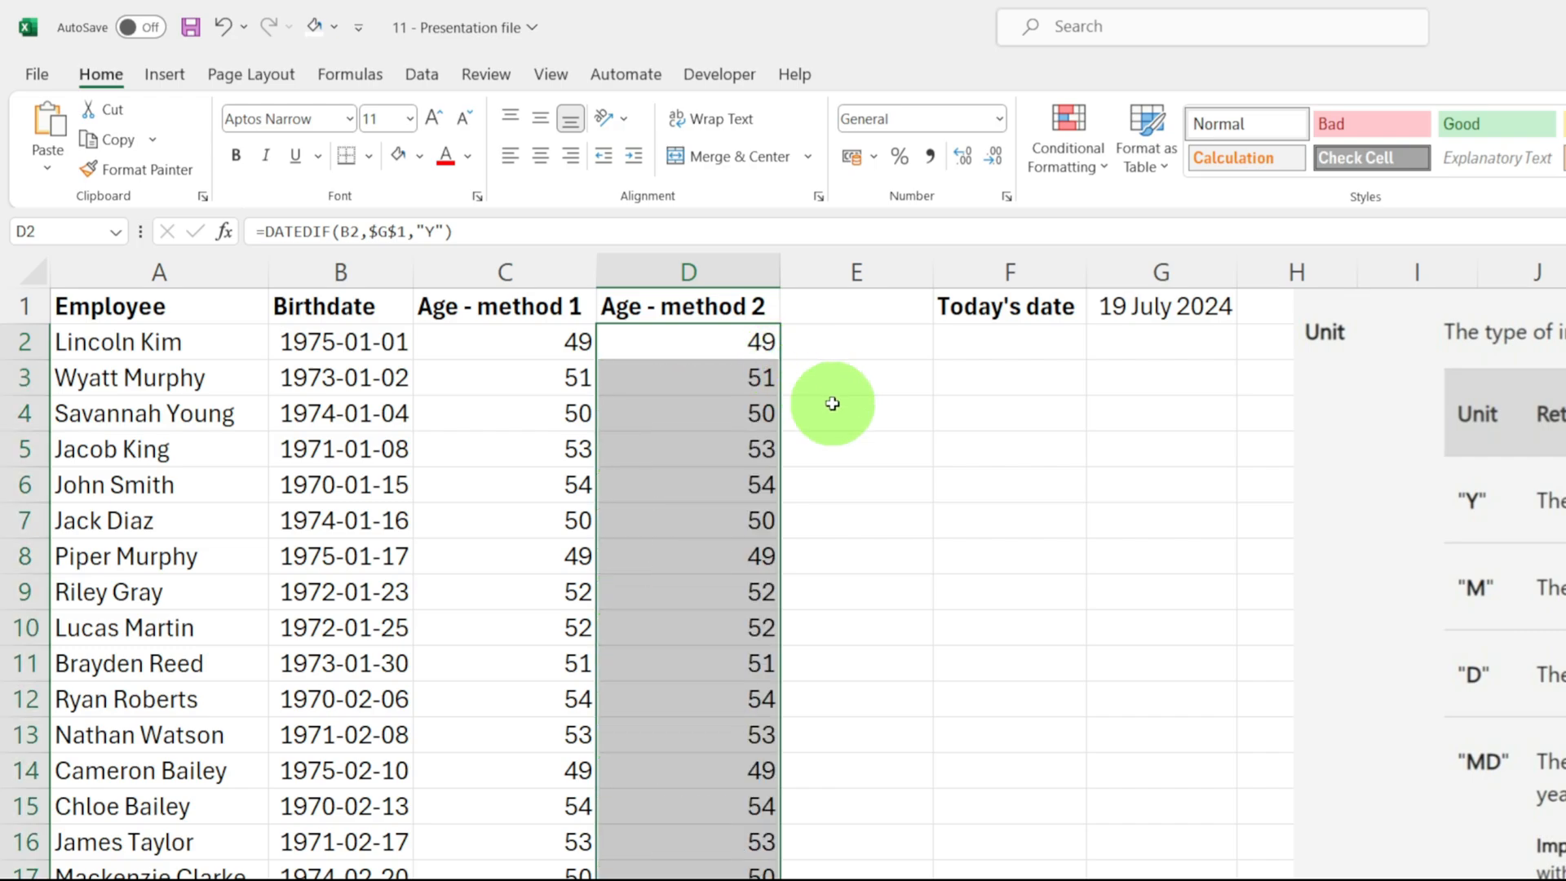